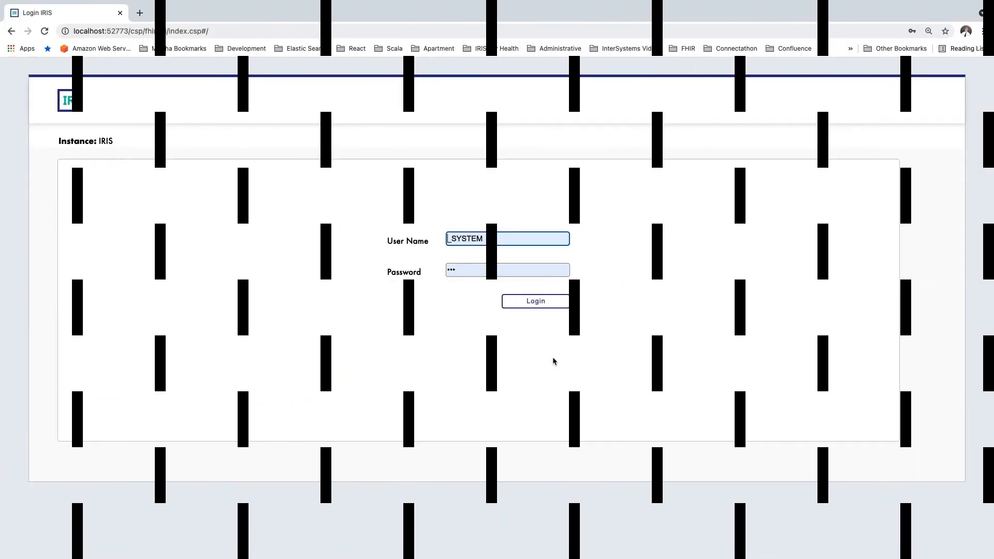
Log in with the prefilled credentials and launch an analysis of the demo FHIR repository with 4000 maximum distinct values and 100 percent selectivity.
click(538, 303)
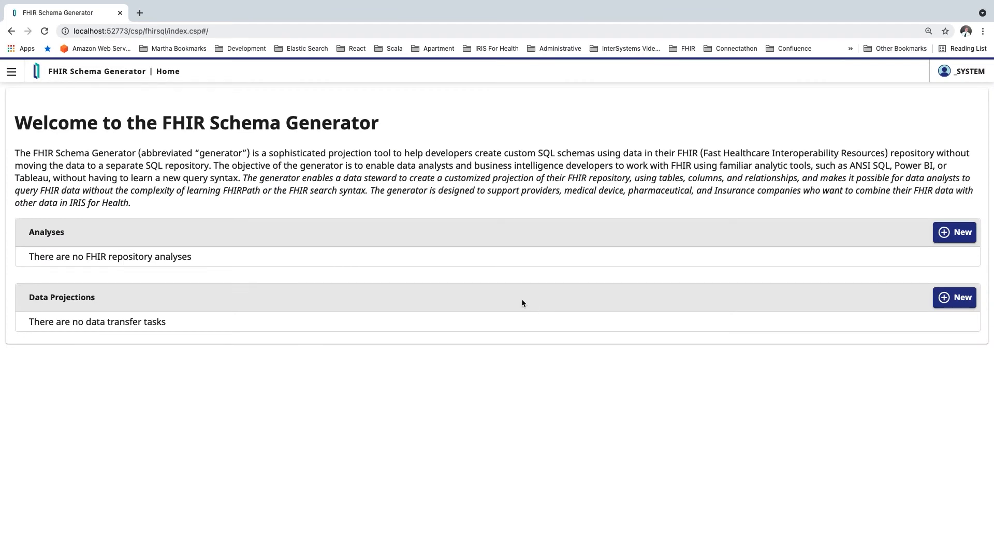
click(953, 234)
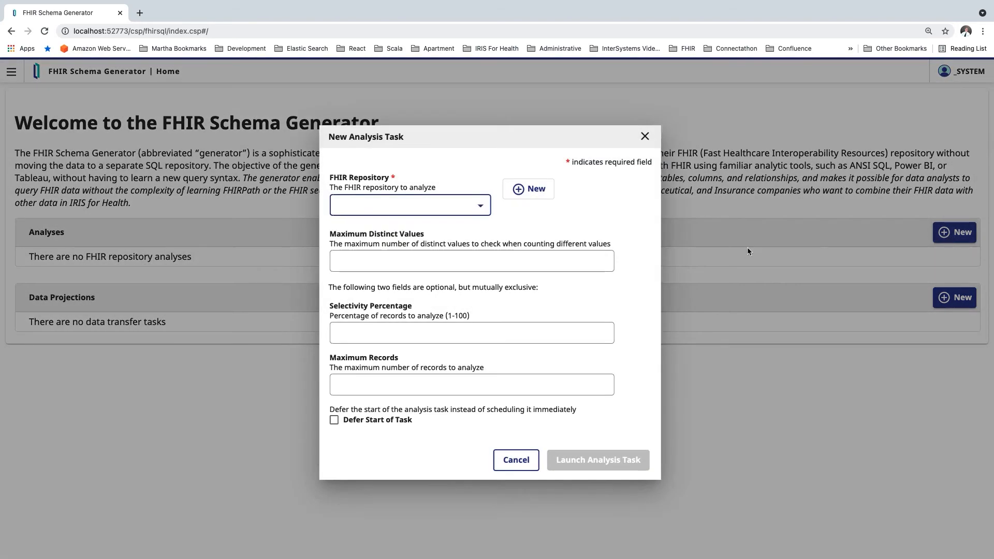
click(482, 207)
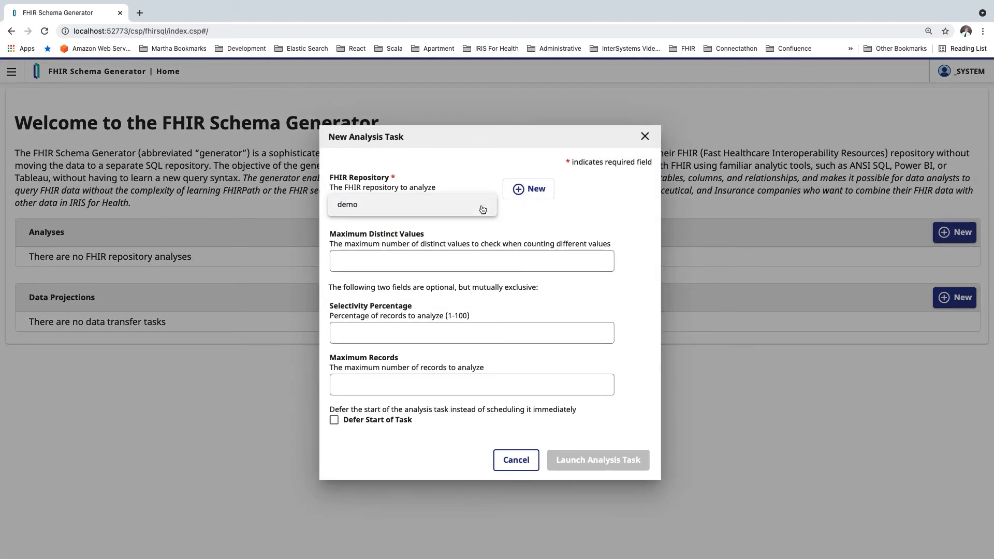
click(360, 207)
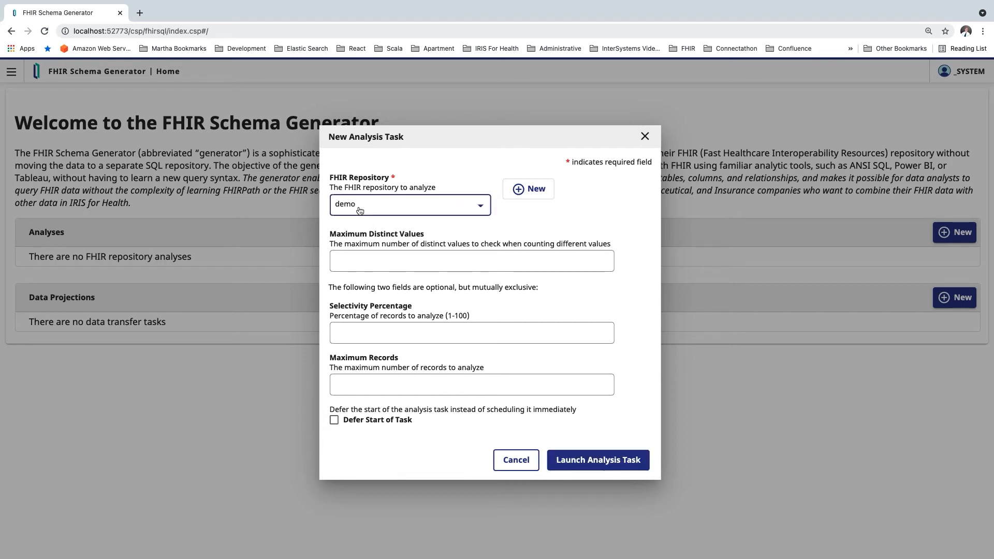
click(356, 264)
click(350, 279)
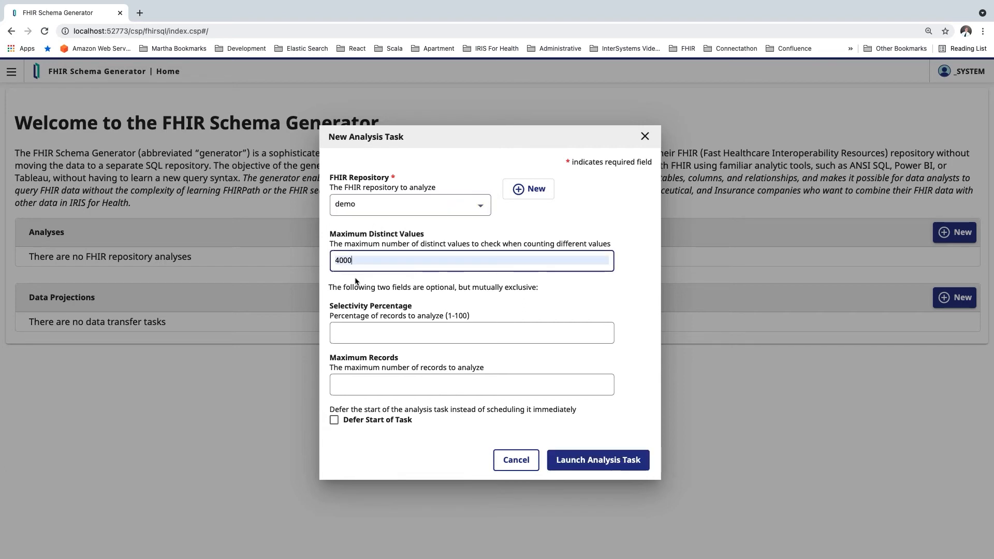
click(353, 335)
click(347, 351)
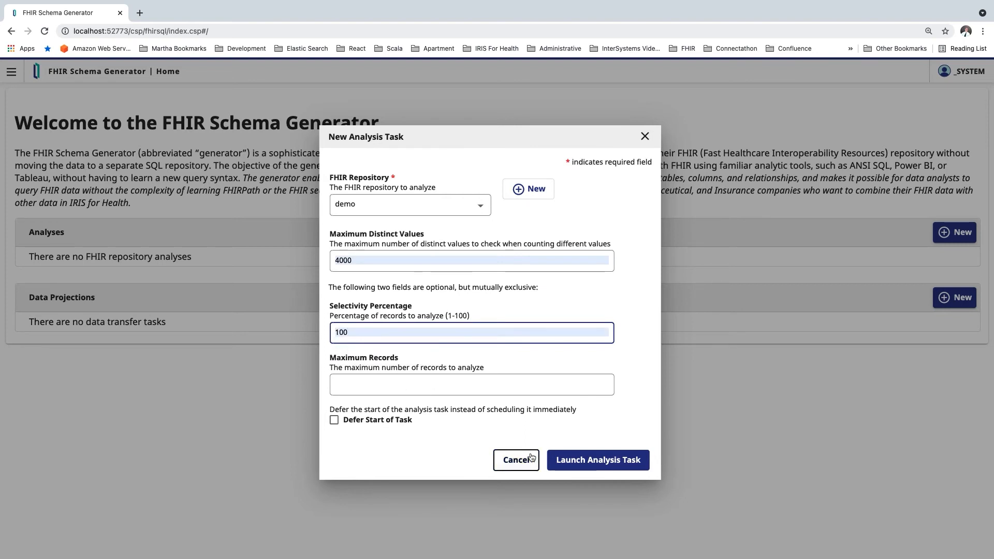
click(602, 469)
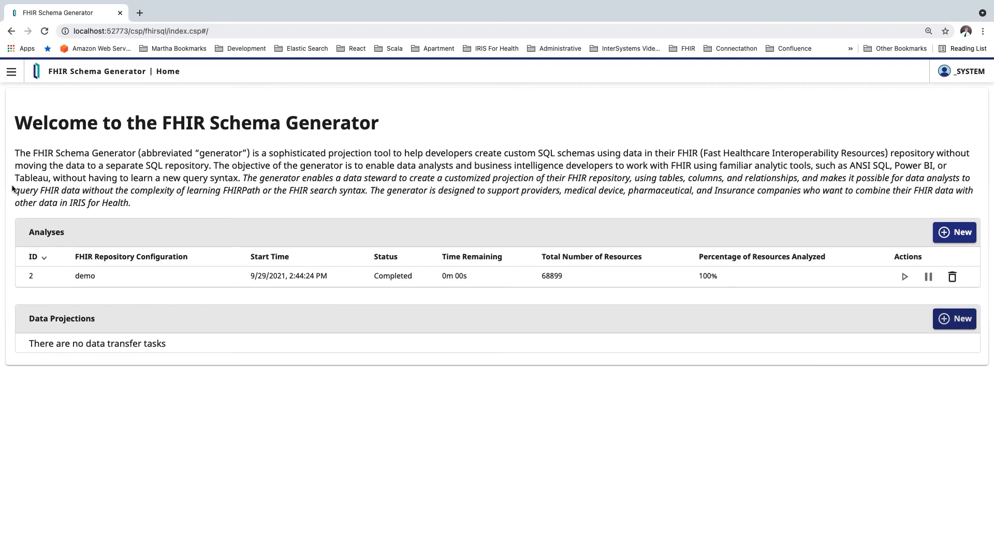
Create a transformation specification named fhirsql2 based on analysis 2.
click(12, 75)
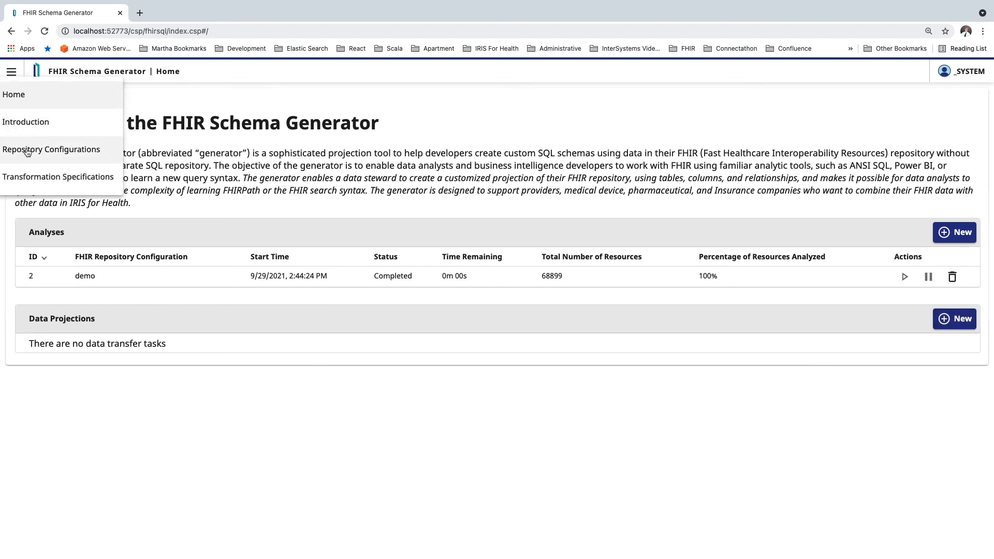
click(31, 173)
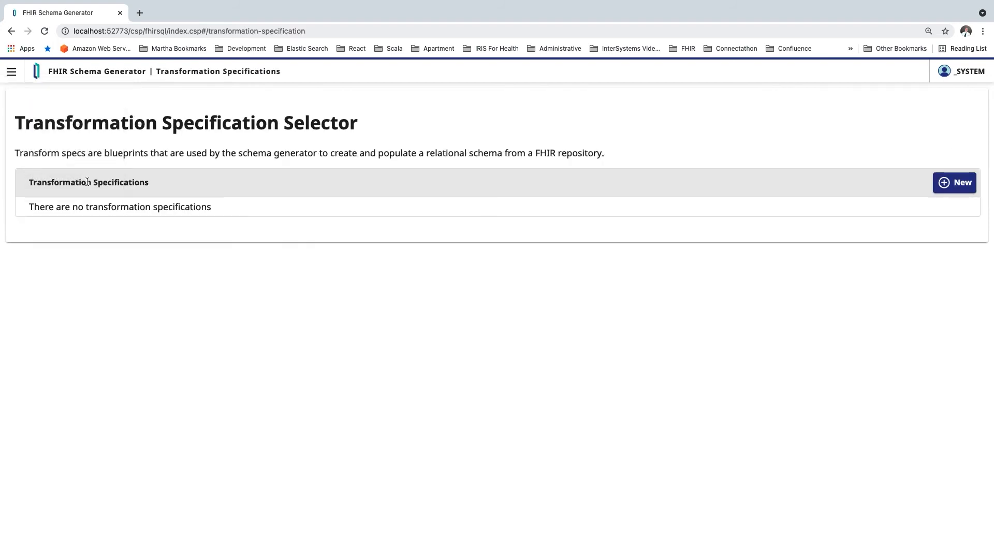
click(956, 184)
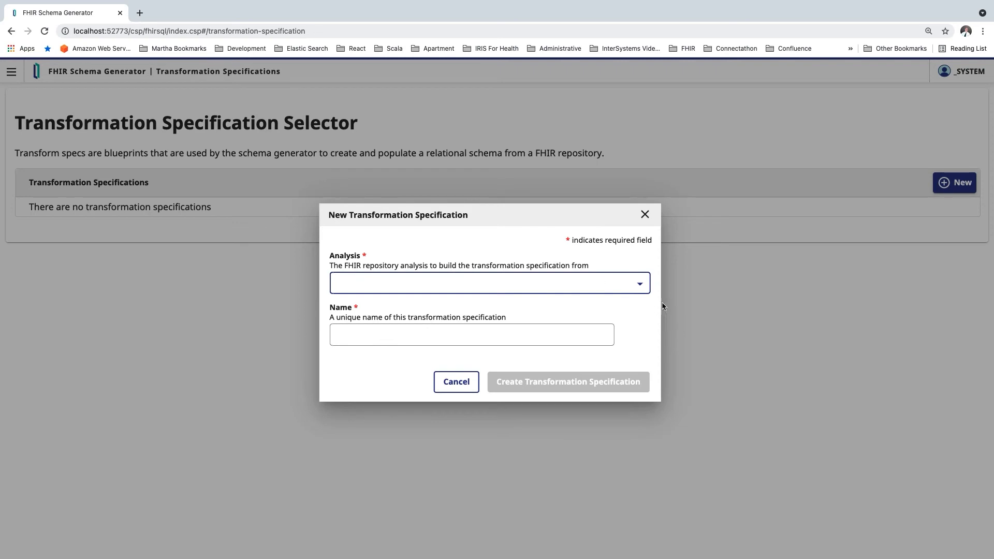
click(642, 285)
click(552, 291)
click(425, 337)
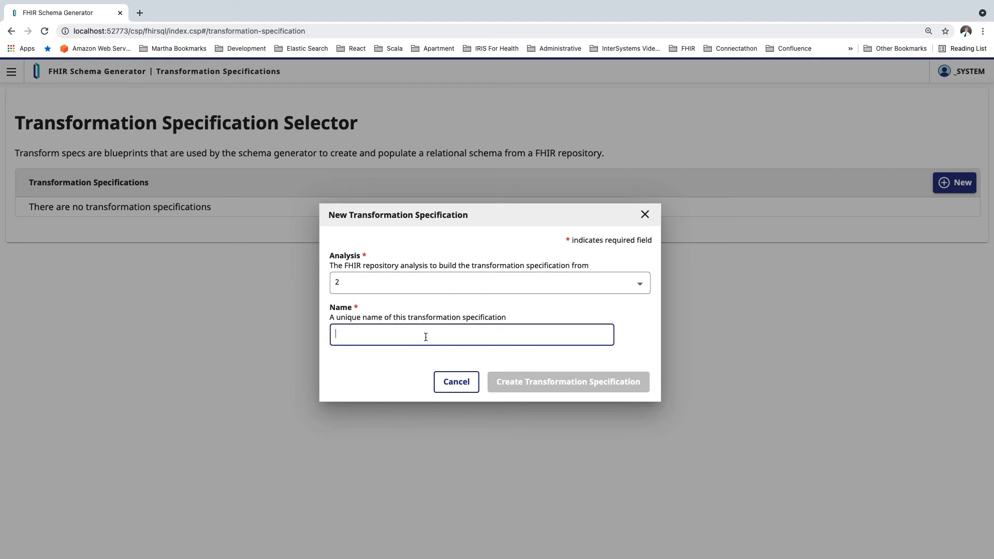
text(fhirsql)
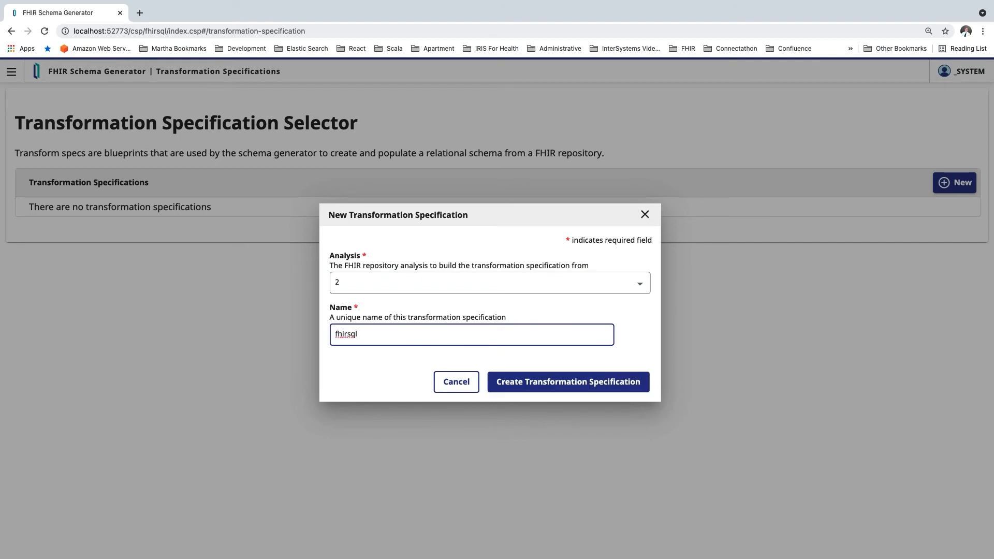
text(2)
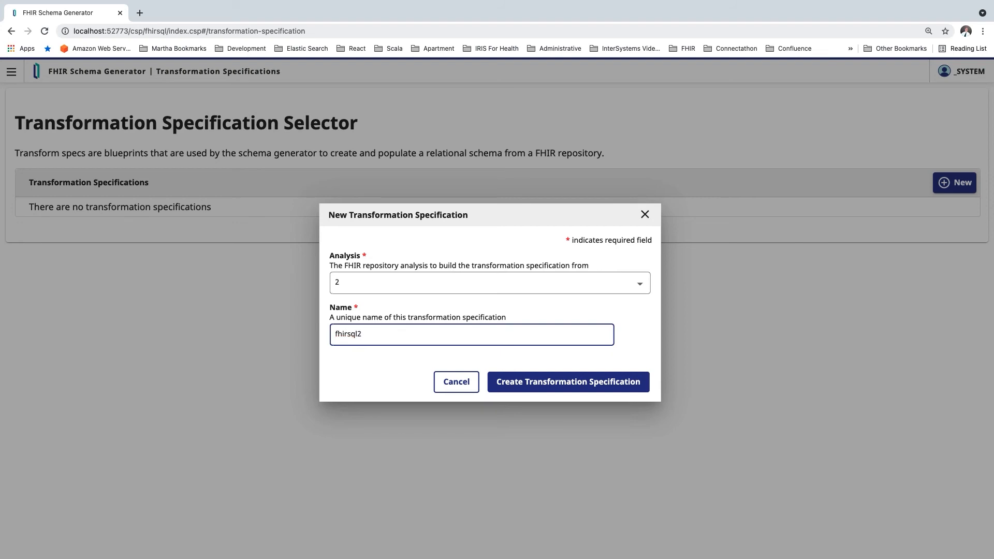
click(567, 386)
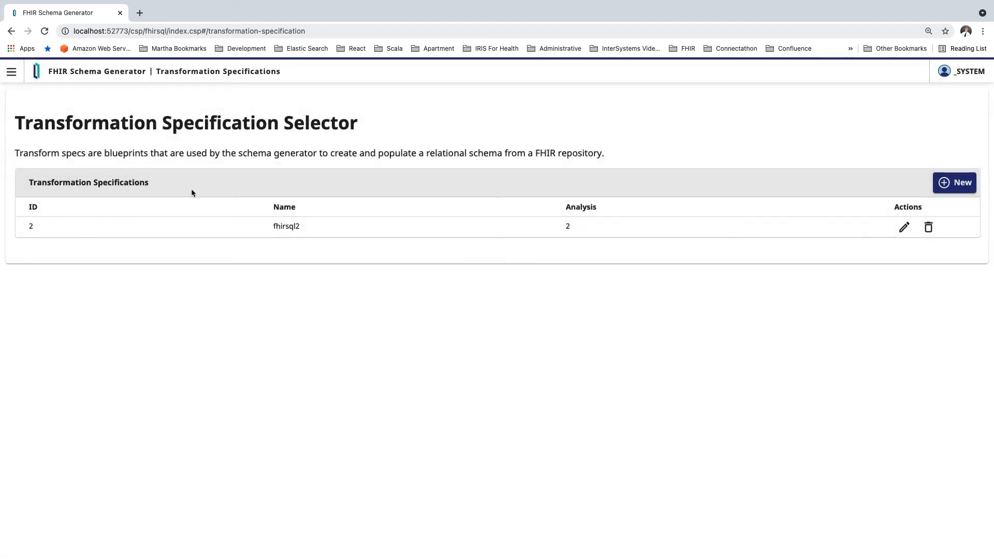
Open the fhirsql2 specification for editing and include the Patient resource's id element in the schema as column Id.
click(904, 228)
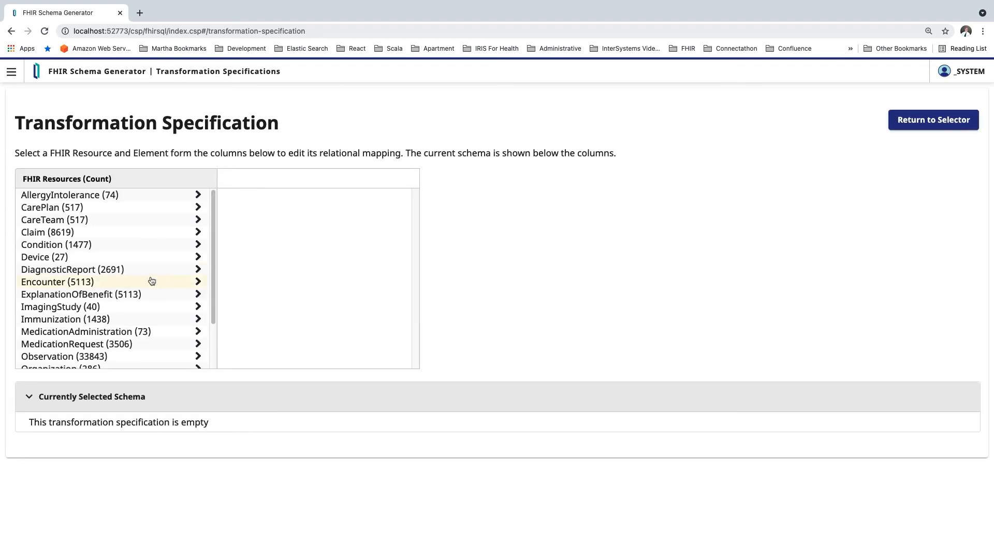
scroll(151, 280, down, 2)
click(60, 329)
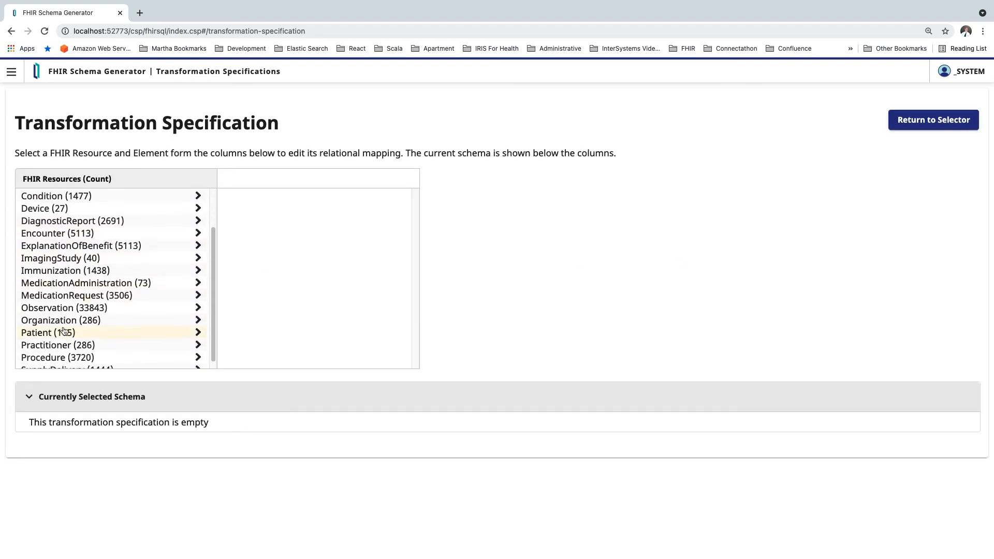
scroll(331, 311, down, 1)
scroll(331, 311, up, 1)
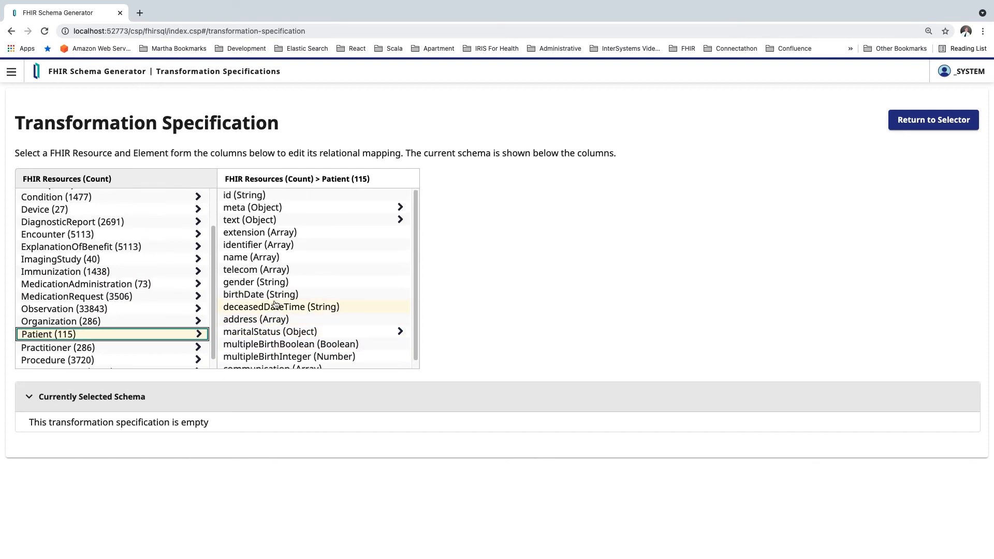
click(266, 200)
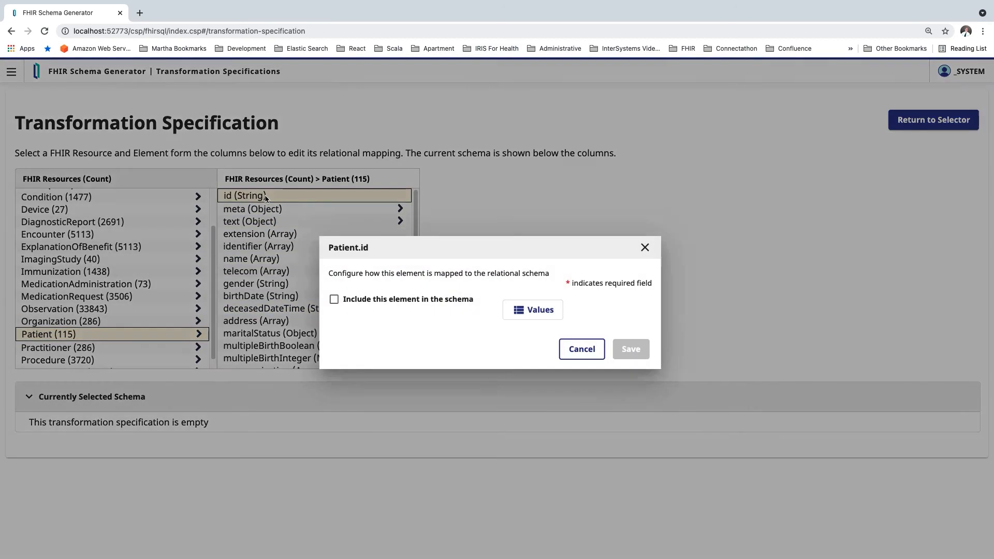
click(334, 301)
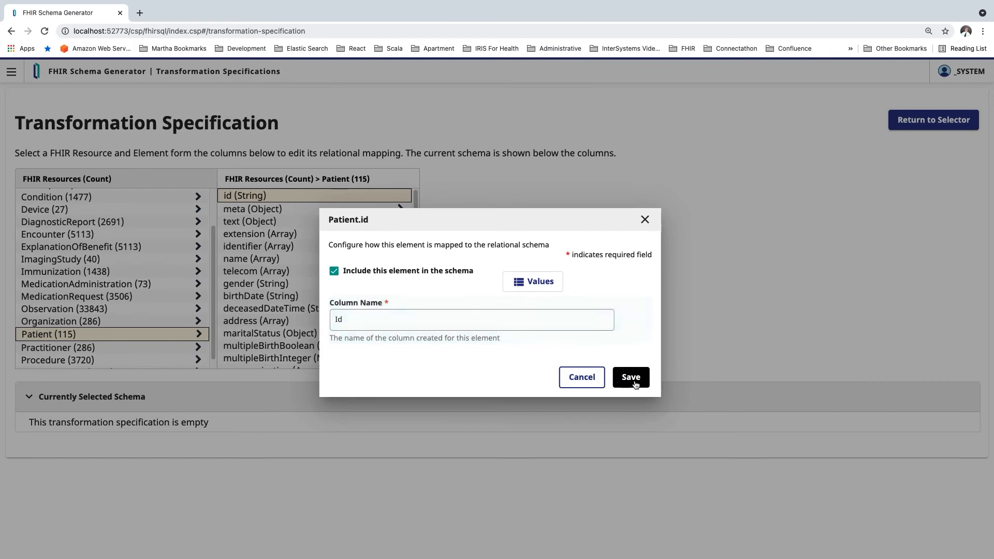
click(632, 378)
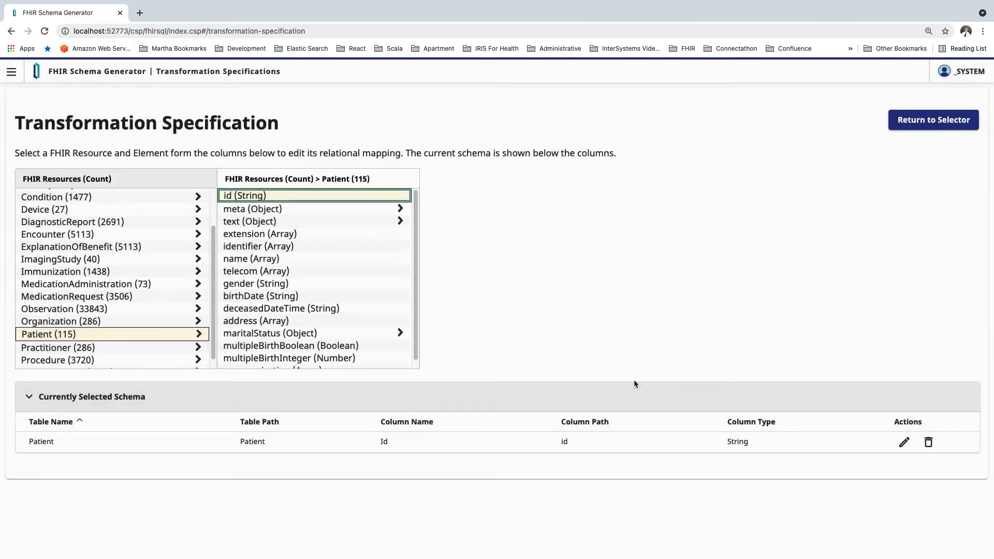
Include the Patient elements gender and birthDate in the schema as columns Gender and BirthDate.
click(276, 284)
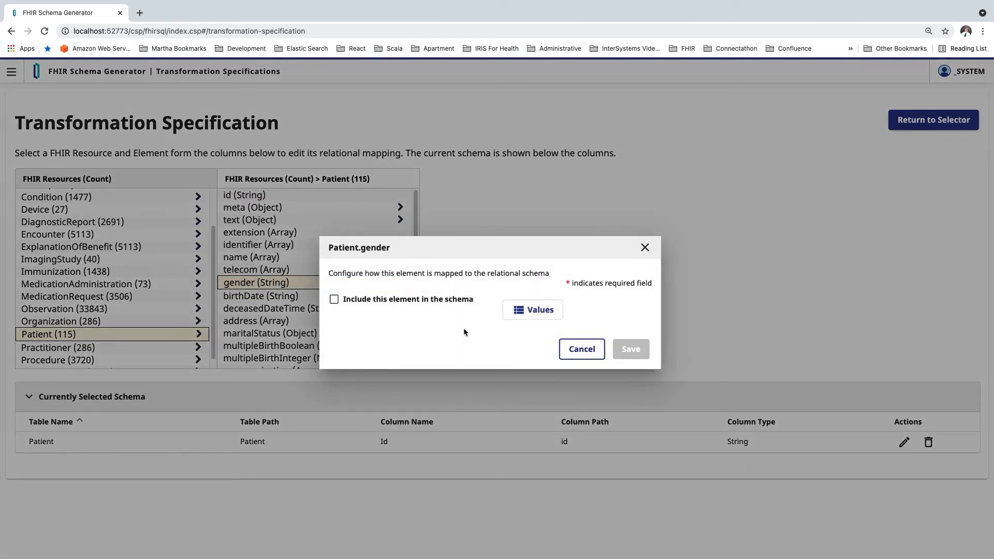
click(334, 300)
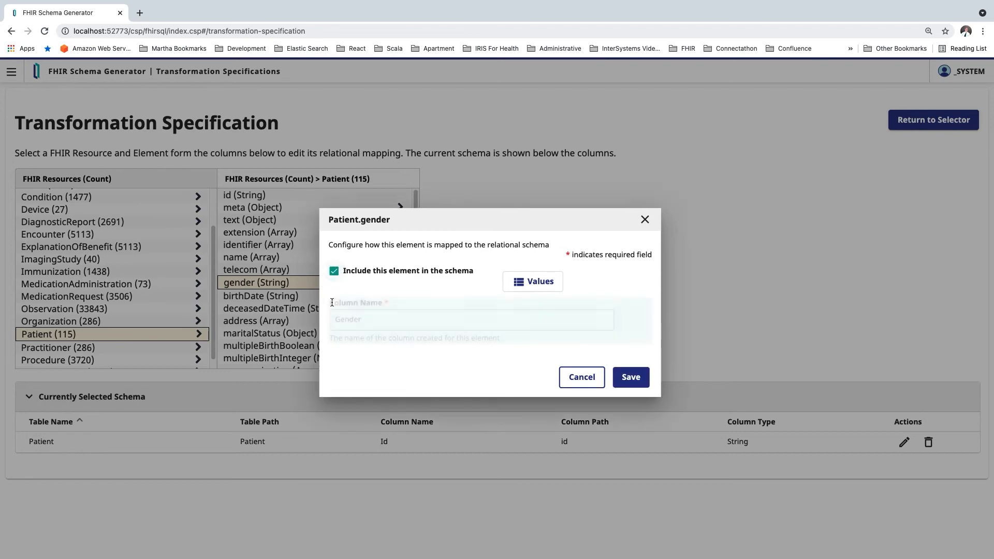
click(644, 385)
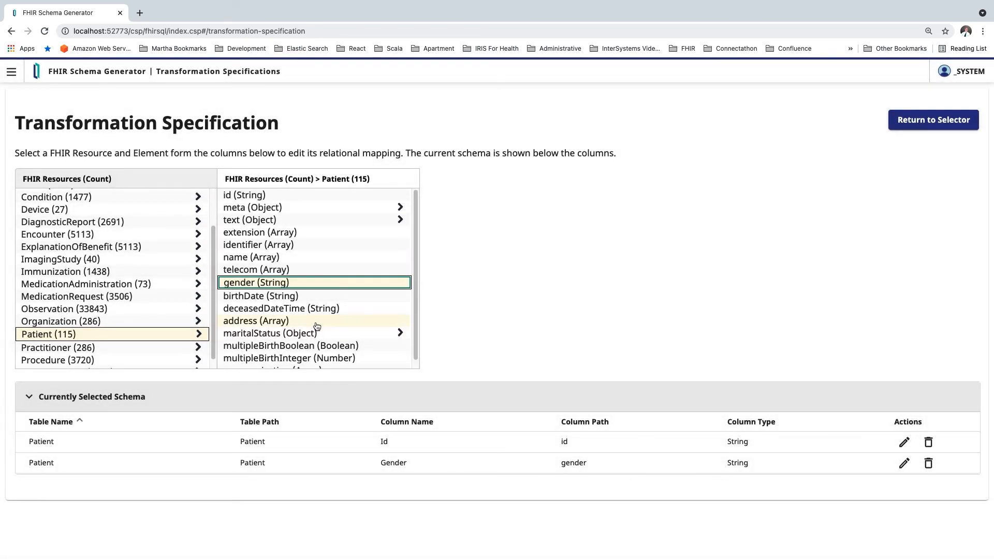
scroll(317, 326, down, 1)
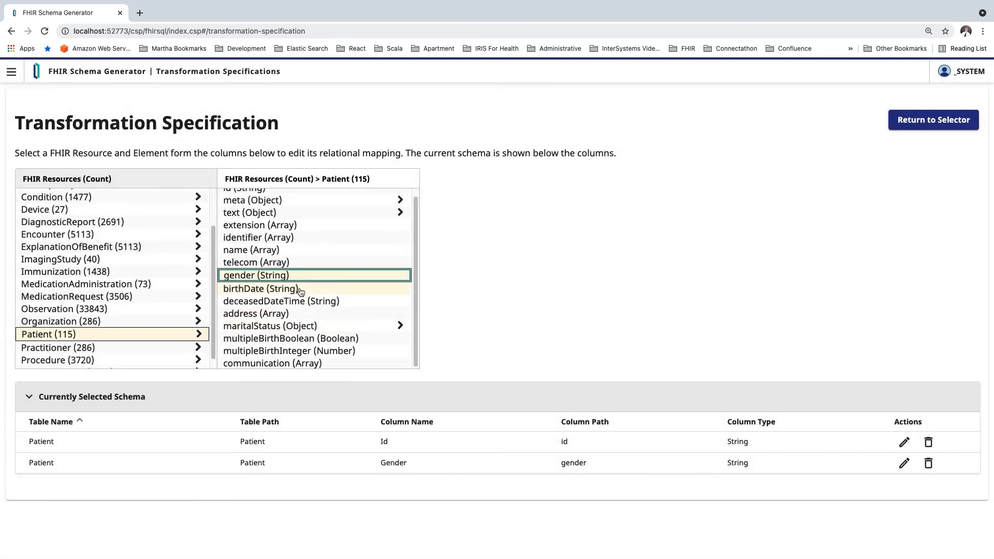
click(300, 288)
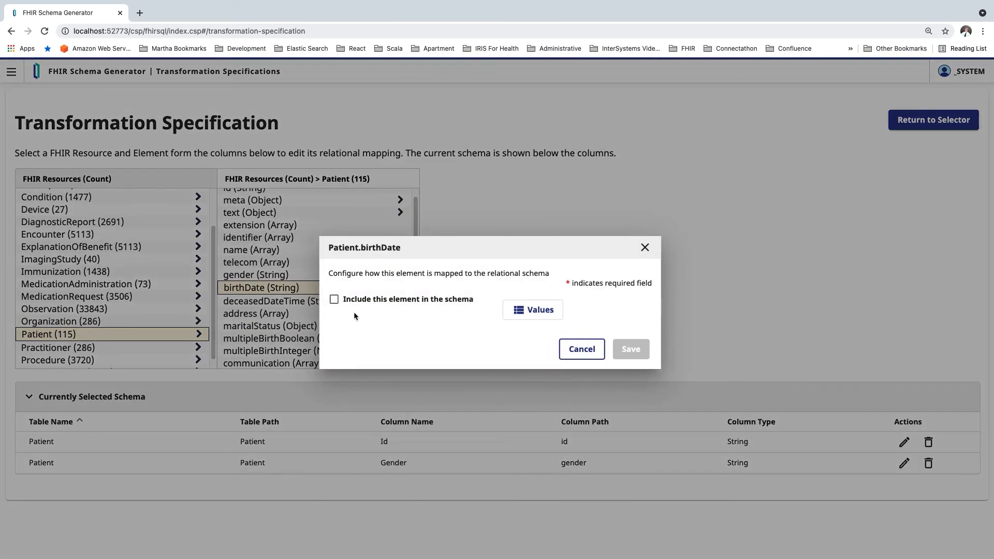
click(334, 300)
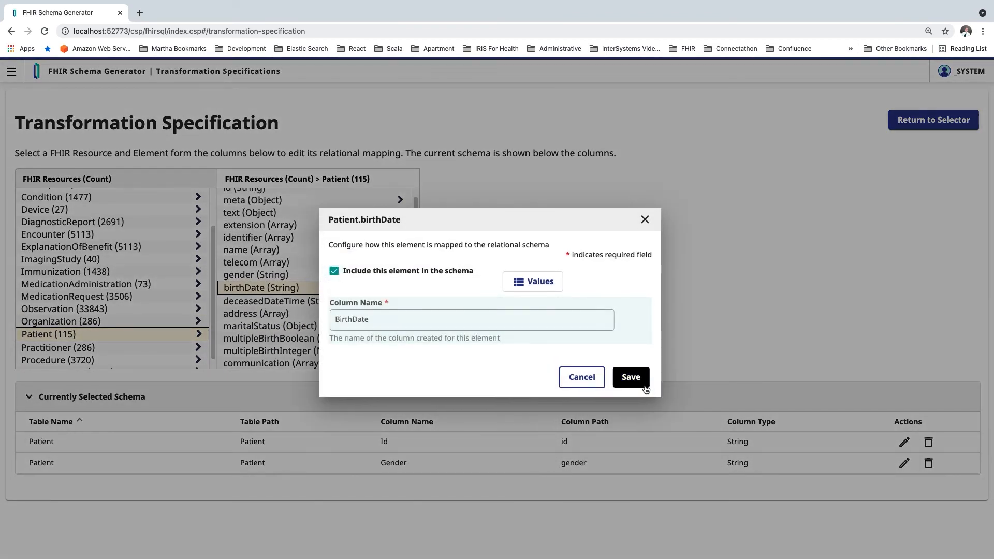
click(640, 385)
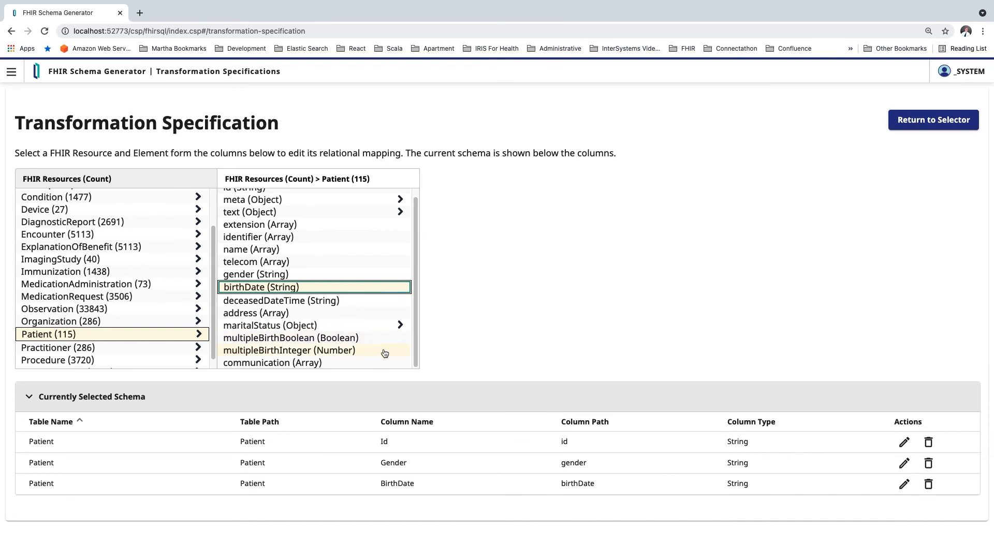
Include the Patient elements multipleBirthBoolean and deceasedDateTime in the schema under their default column names.
click(356, 338)
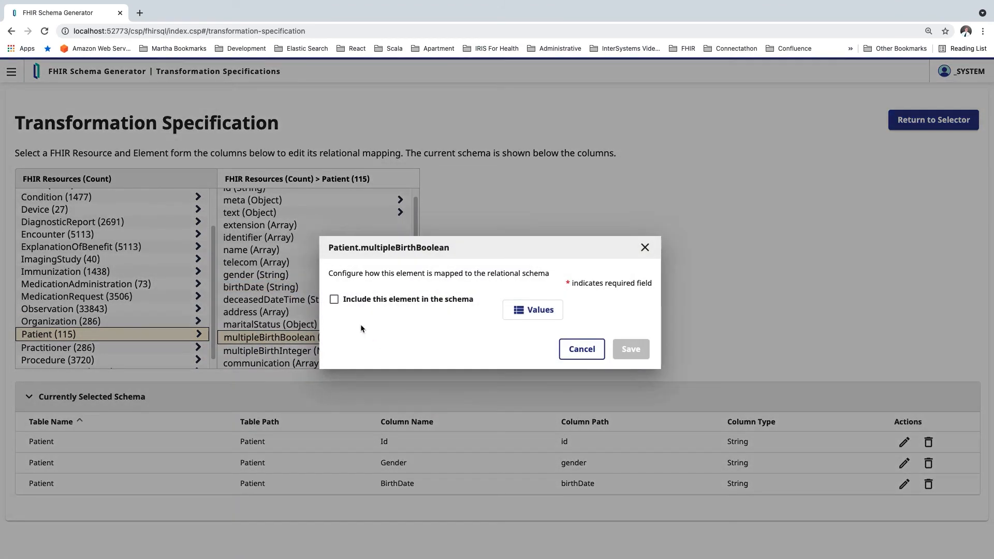
click(334, 299)
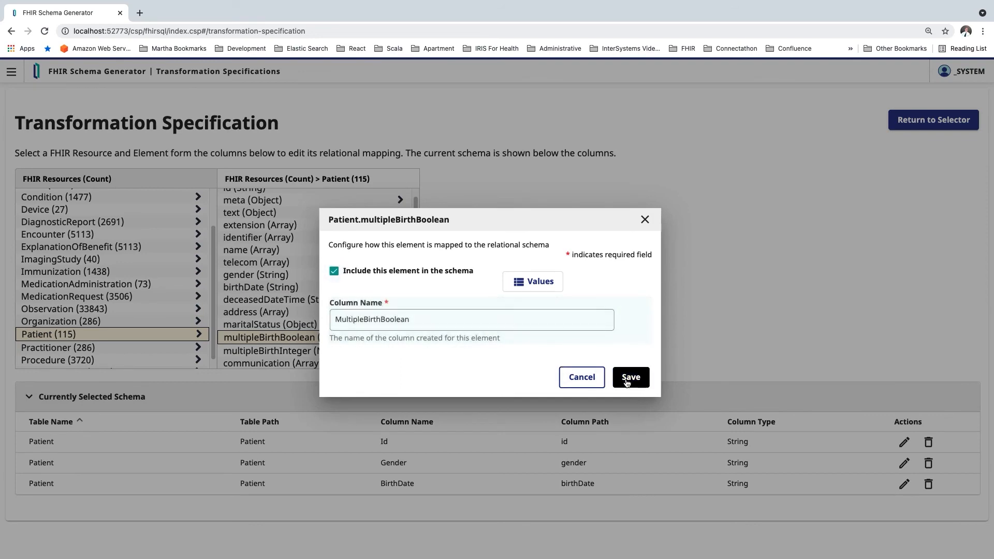
click(629, 378)
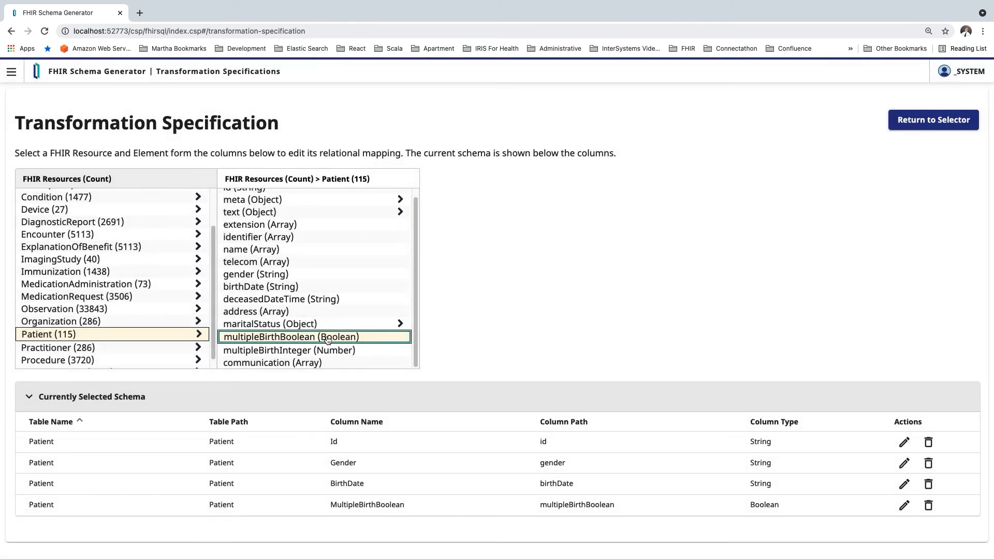
click(327, 301)
click(334, 300)
click(631, 380)
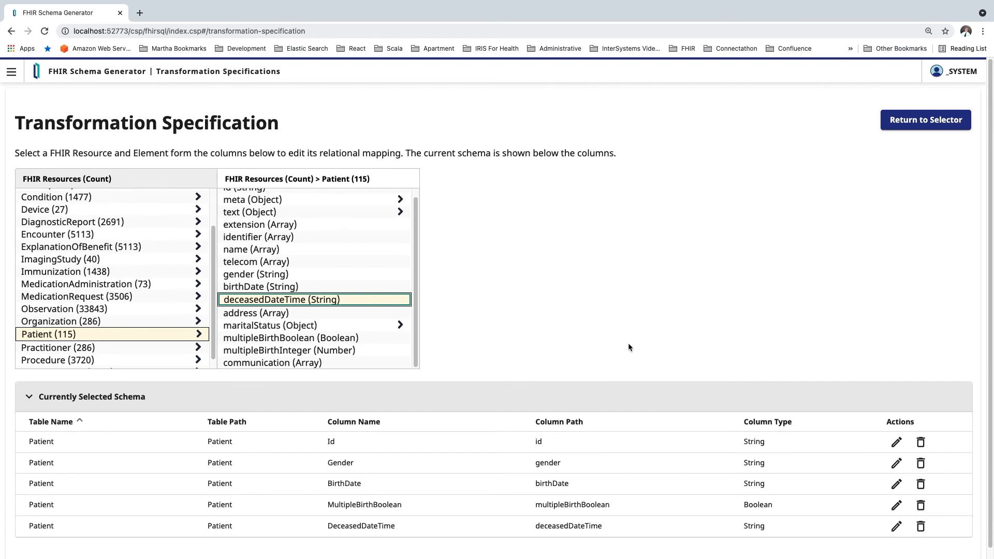
Leave the fhirsql2 specification editor and go back to the generator's home page.
scroll(638, 343, down, 1)
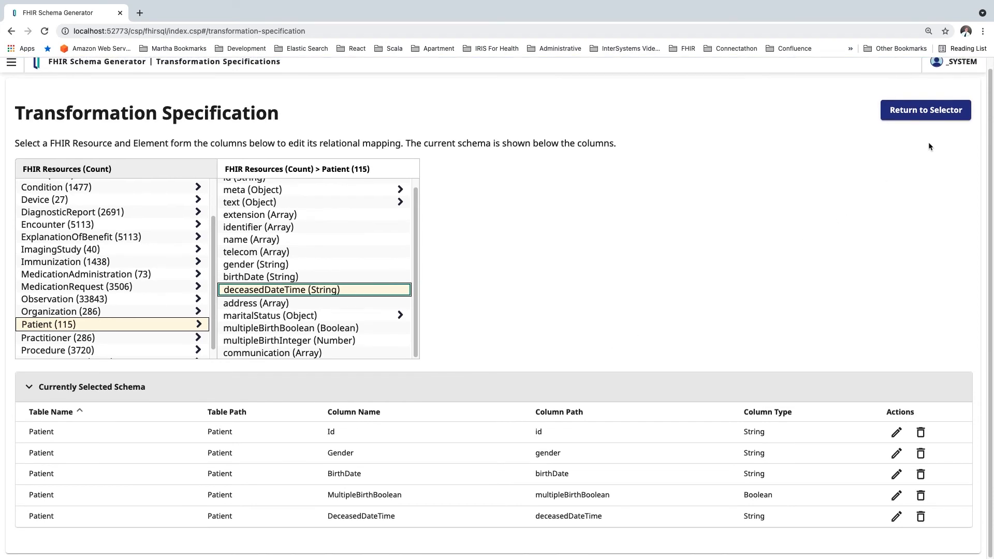
click(938, 111)
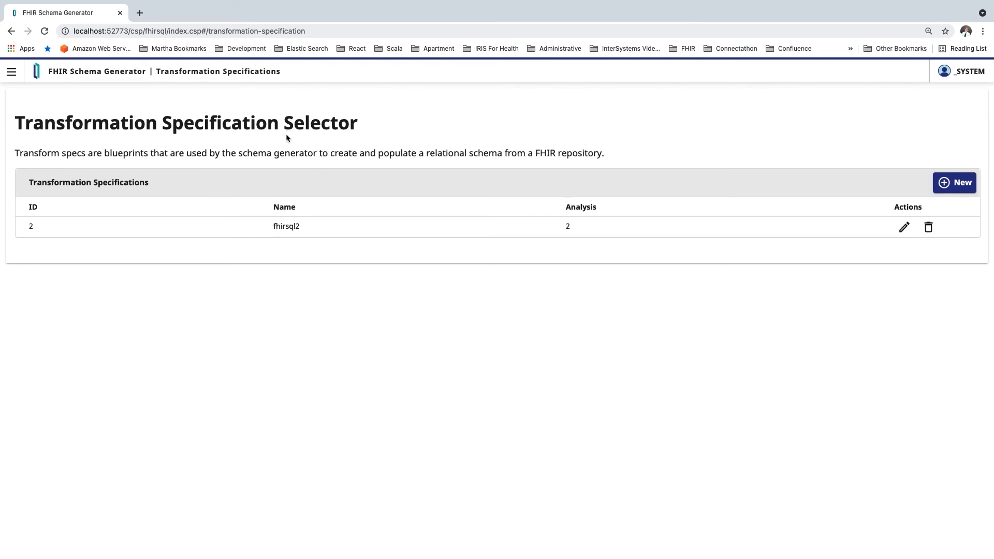
click(14, 77)
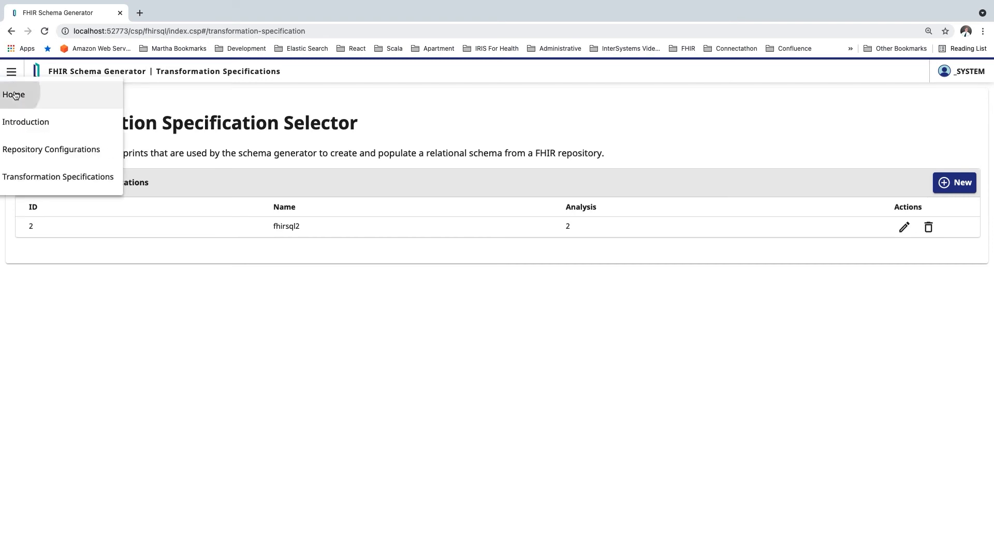
click(14, 95)
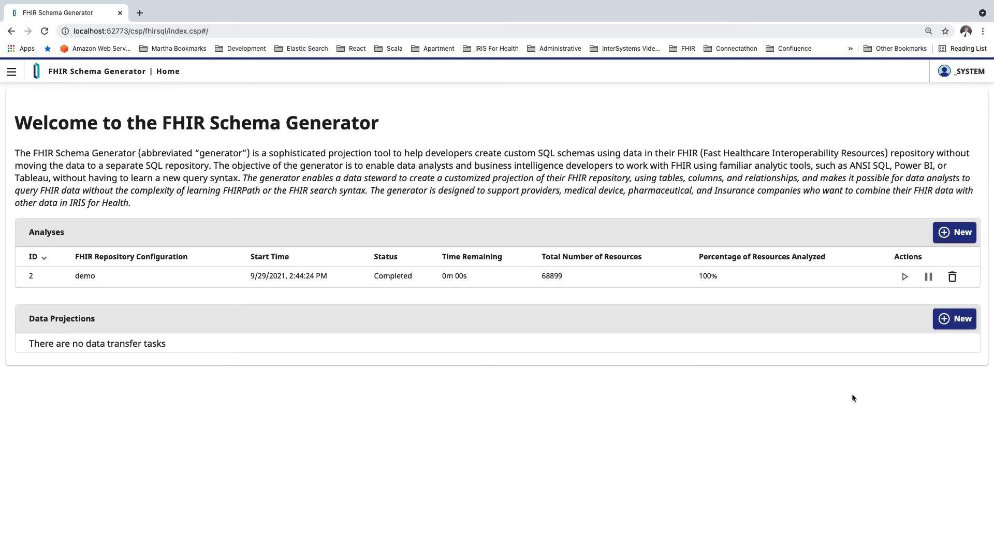
Launch a data projection from the demo repository with the fhirsql2 transformation specification and package name fhirsql2, and update it to the current specification.
click(959, 324)
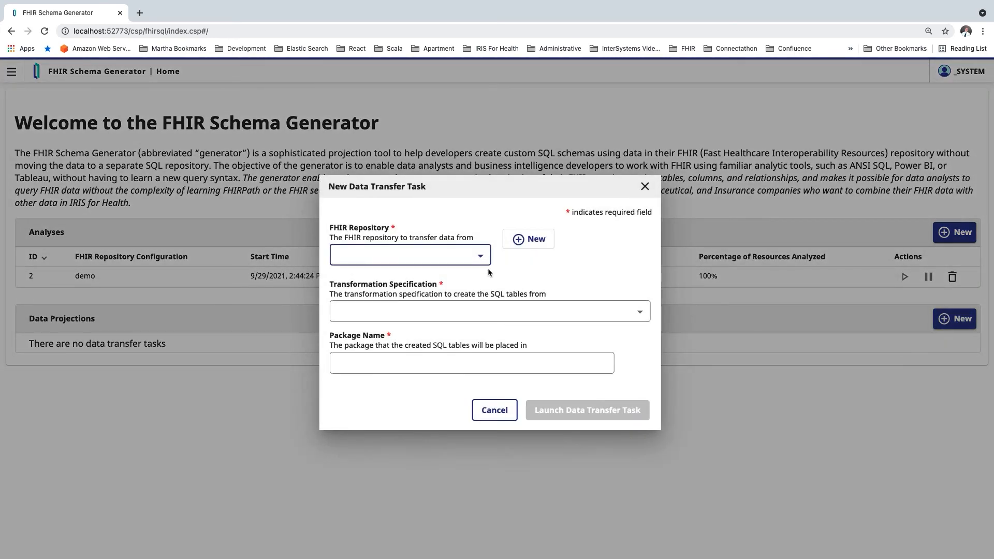
click(481, 259)
click(465, 262)
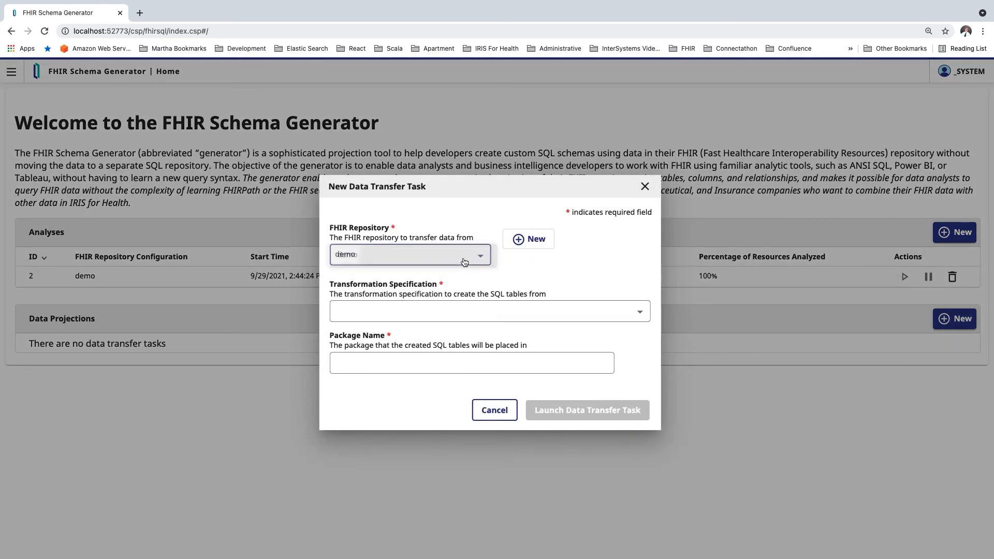
click(642, 314)
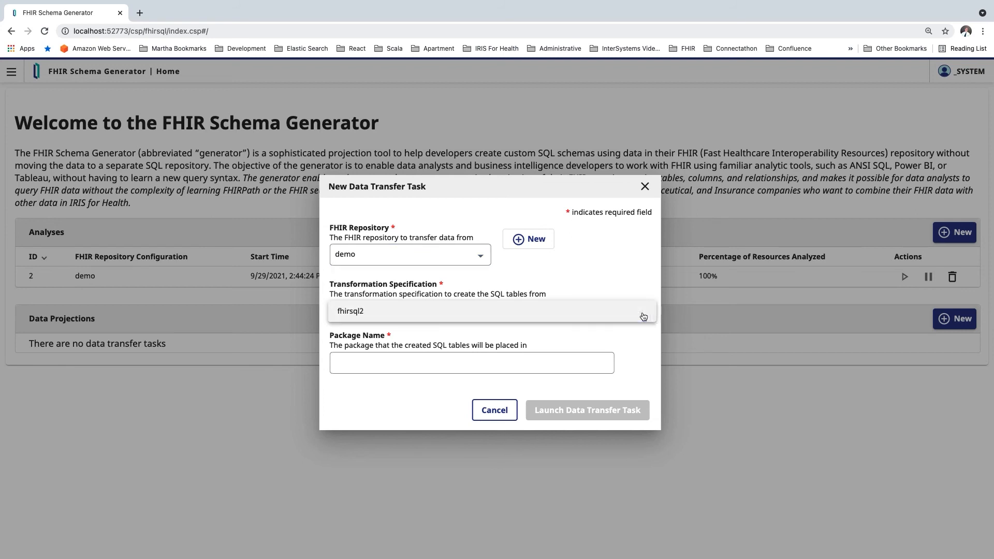
click(578, 320)
click(389, 365)
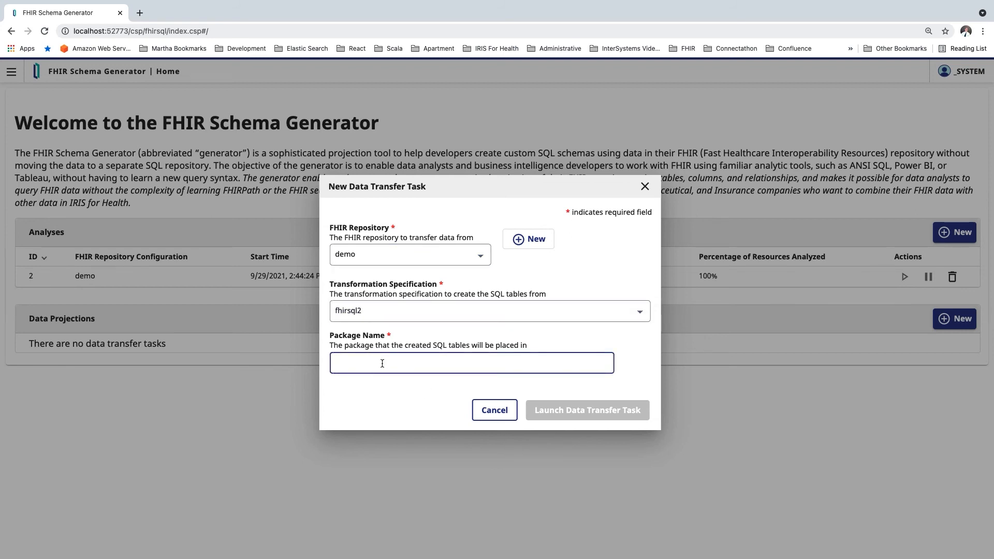
text(fhirsql2)
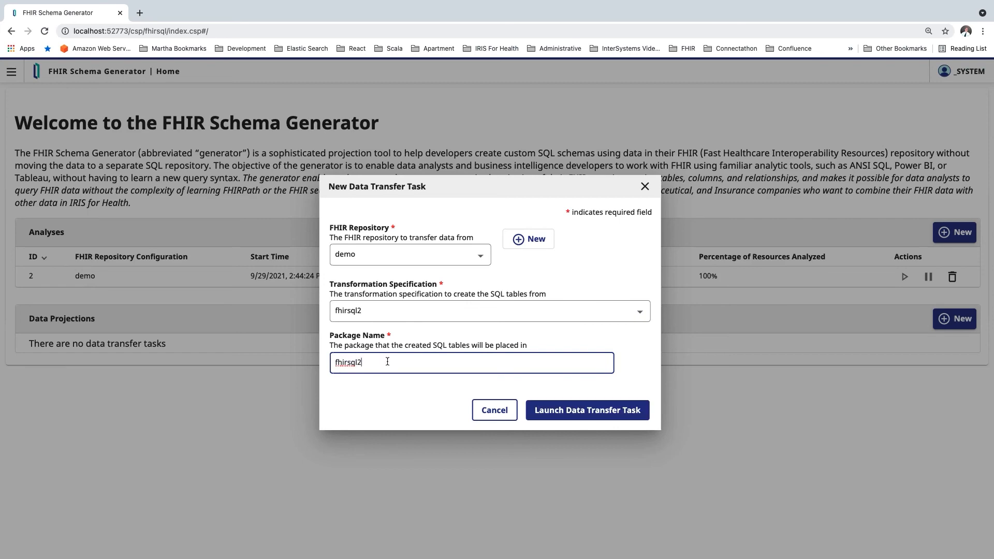
click(611, 416)
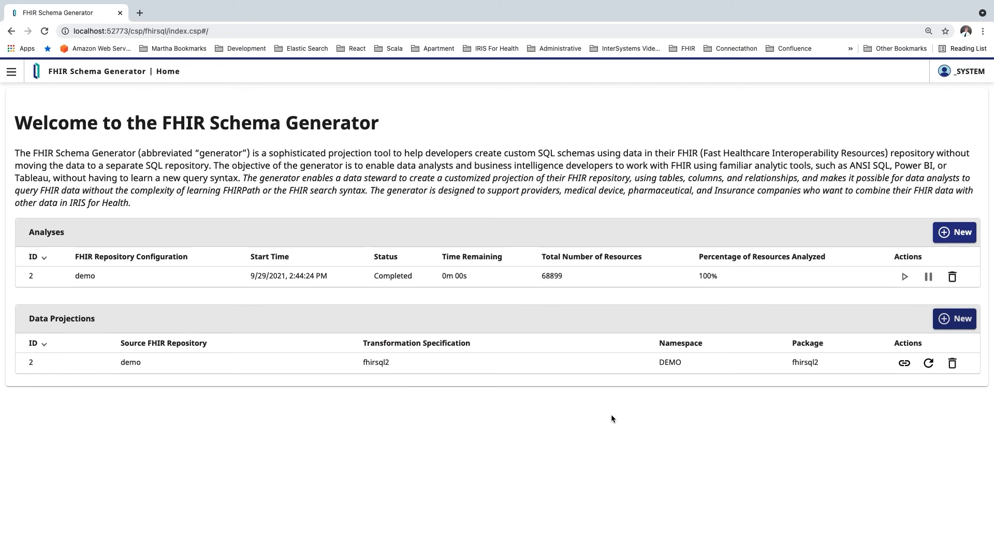
click(929, 363)
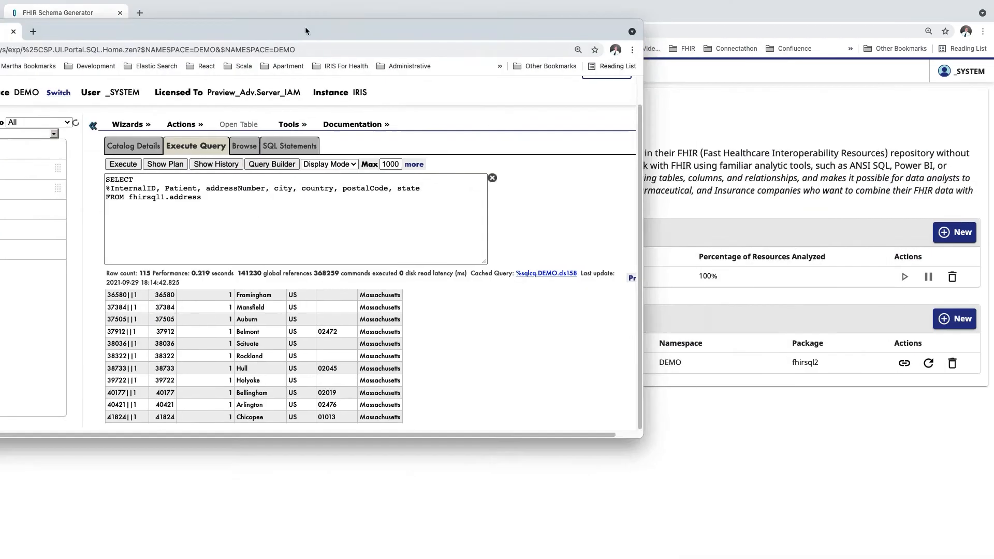
Switch to the SQL portal window, filter the schema objects by fhirsql2.* and expand the fhirsql2.Patient table's columns.
drag(272, 5, 550, 58)
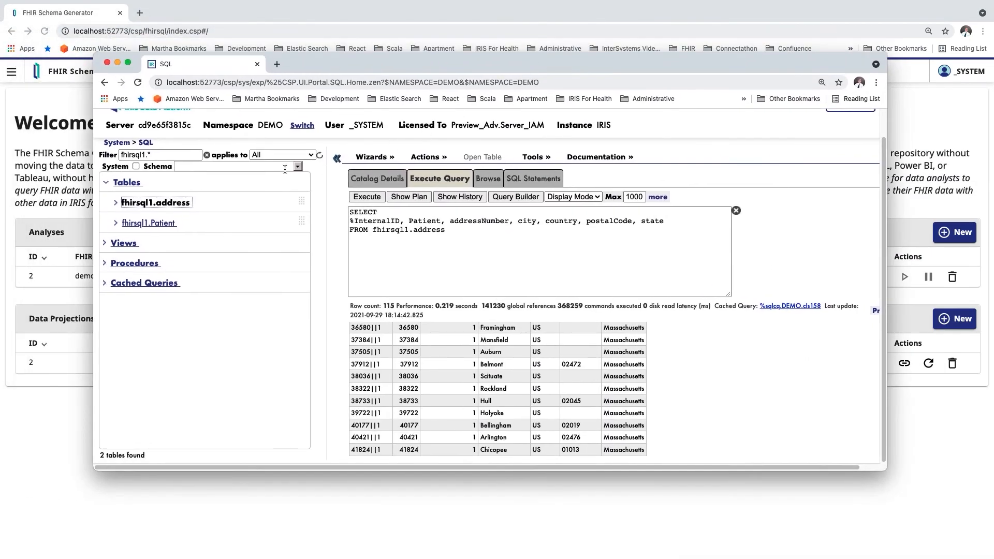
click(145, 155)
key(BackSpace)
text(2)
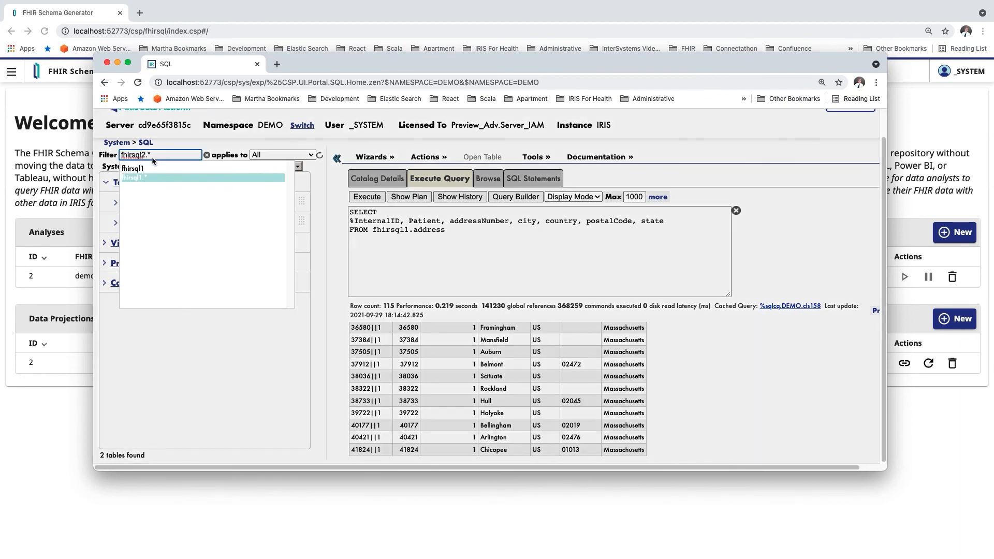
key(Return)
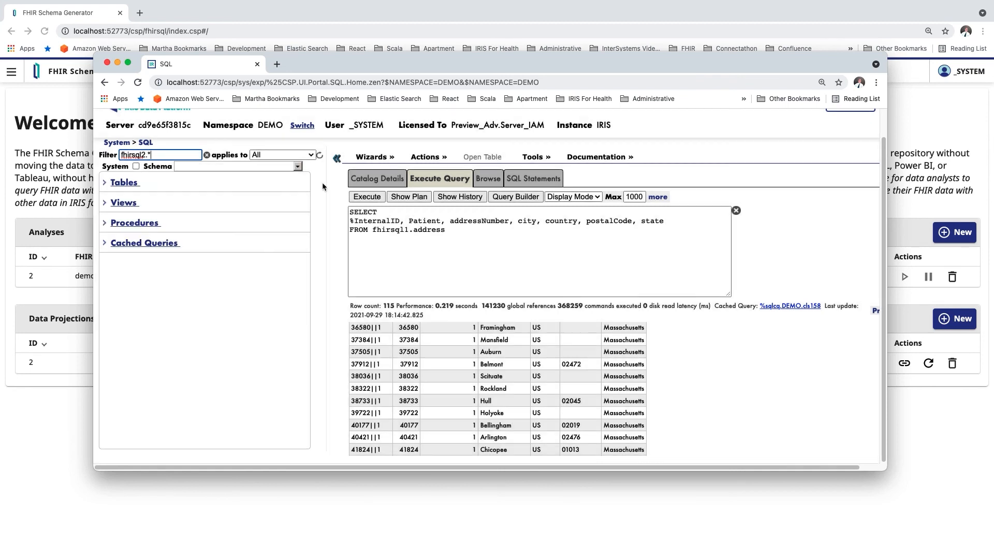
click(106, 183)
click(116, 202)
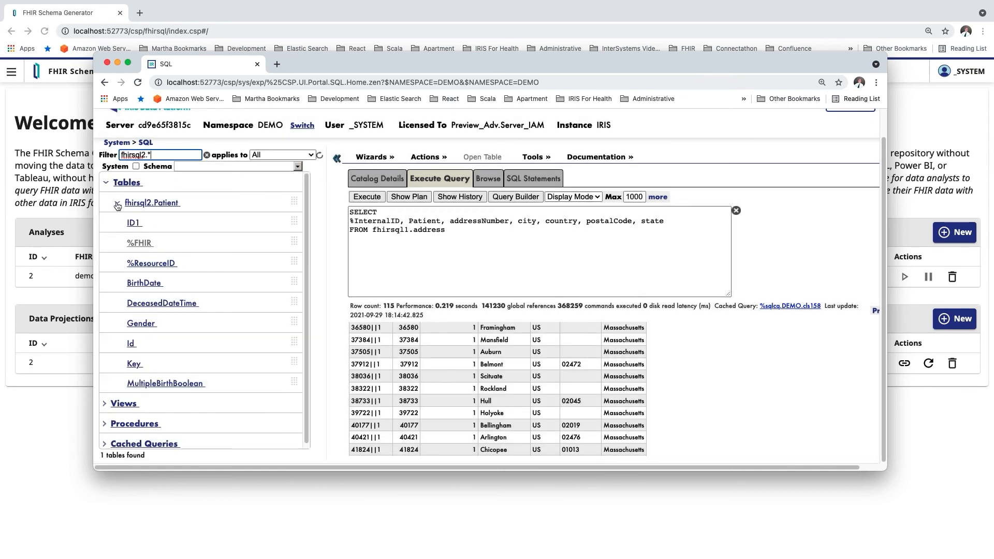
Replace the old address query with a SELECT of all fhirsql2.Patient columns, run it and review the rows.
drag(504, 250, 351, 214)
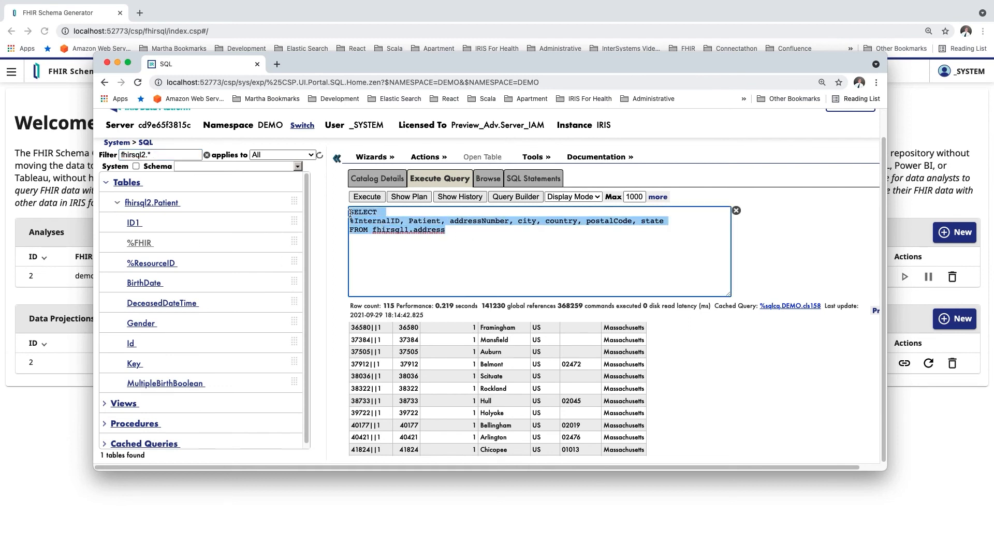
key(BackSpace)
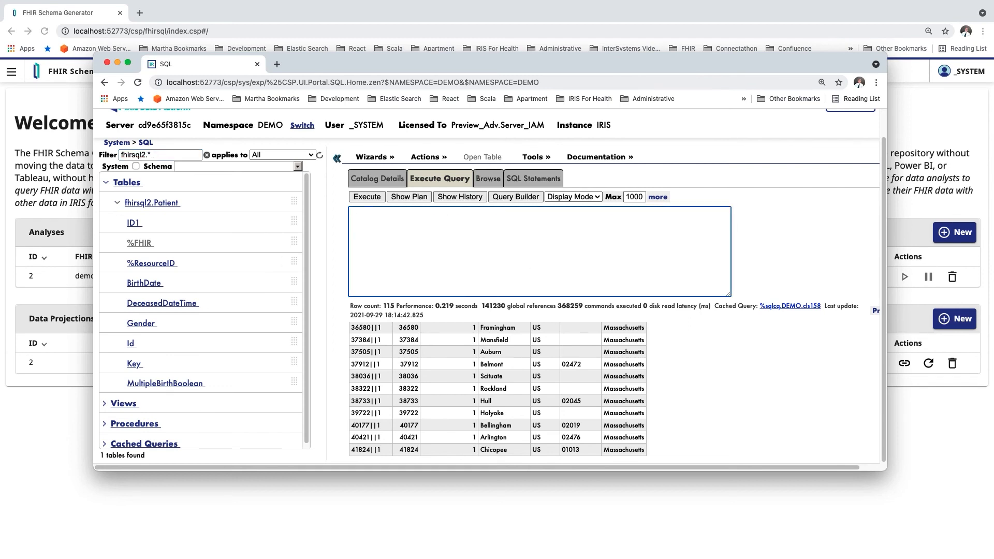
drag(173, 205, 368, 221)
click(359, 200)
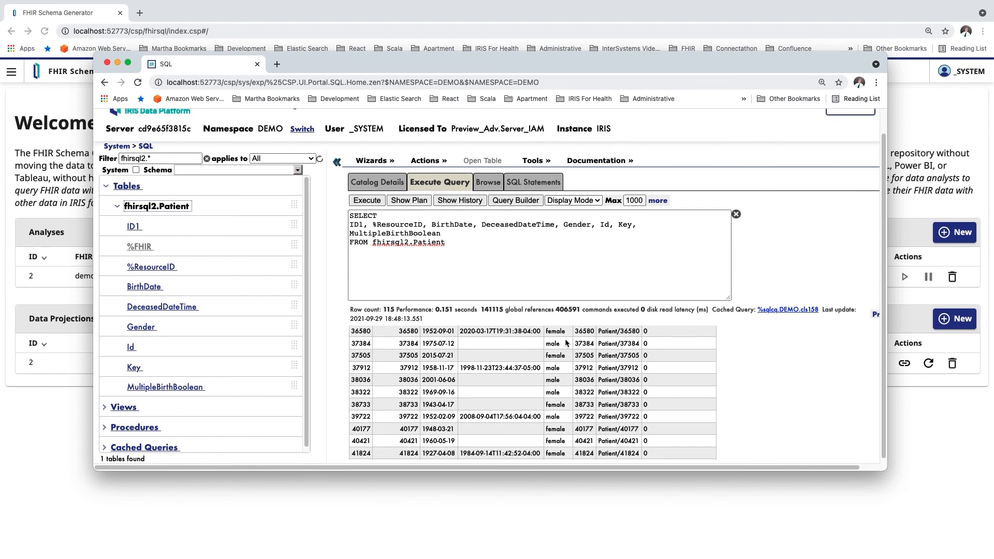
scroll(566, 343, up, 2)
scroll(567, 343, up, 5)
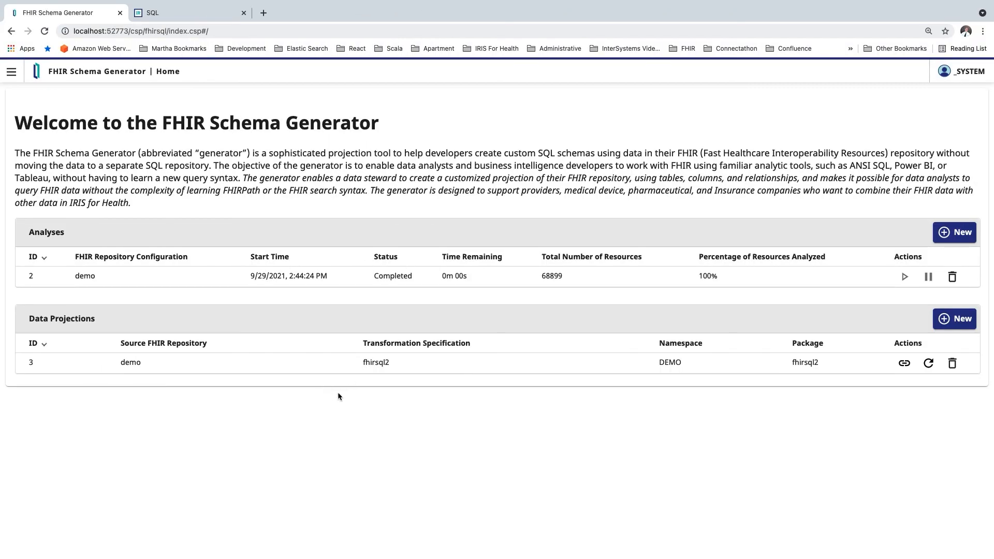
In the FHIR Schema Generator, open the fhirsql2 transformation specification for editing and list the Patient resource's elements.
click(12, 72)
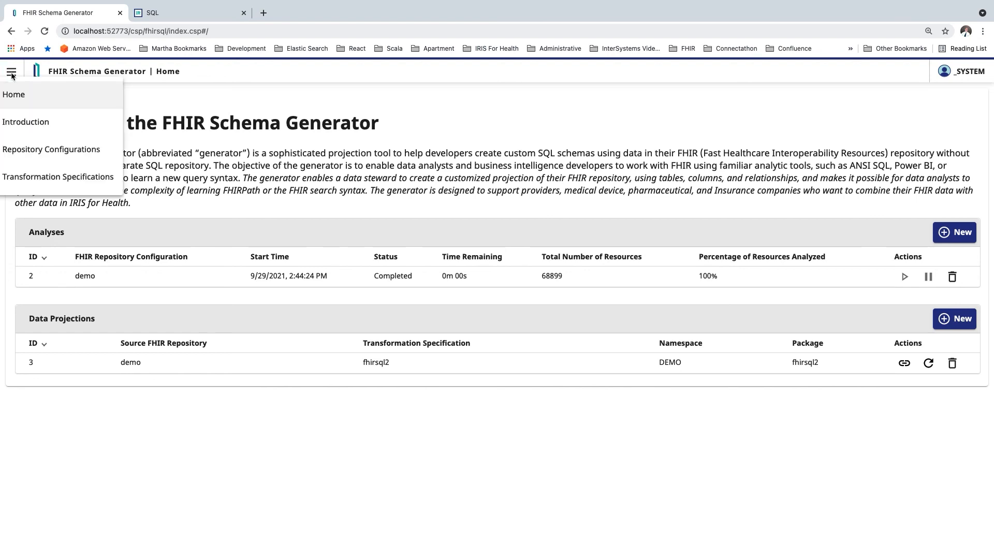
click(72, 181)
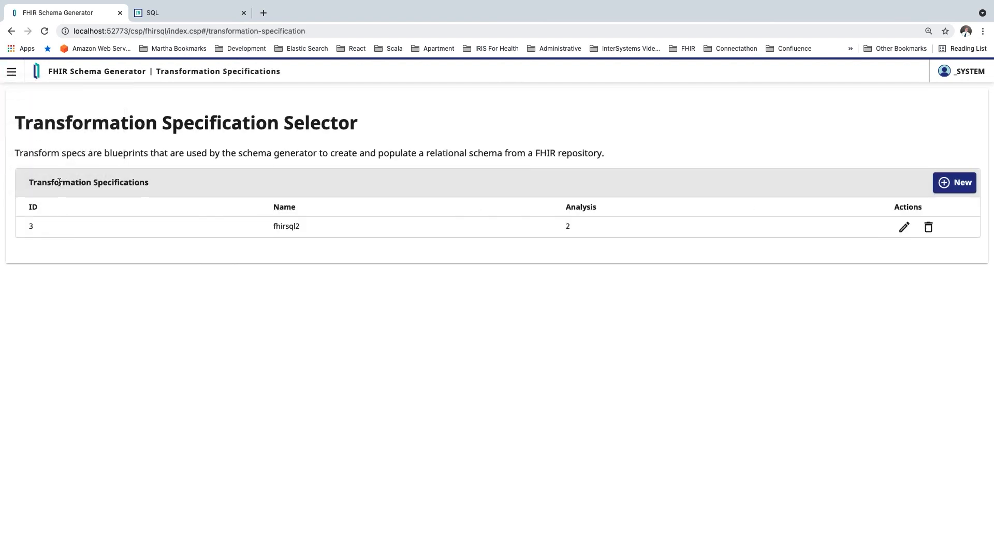
click(904, 228)
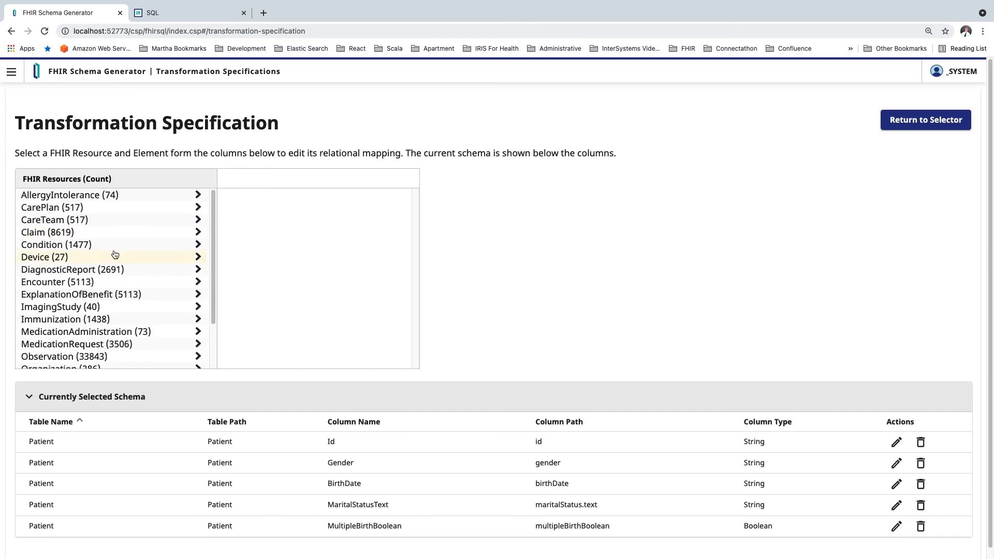
scroll(117, 254, down, 5)
click(57, 315)
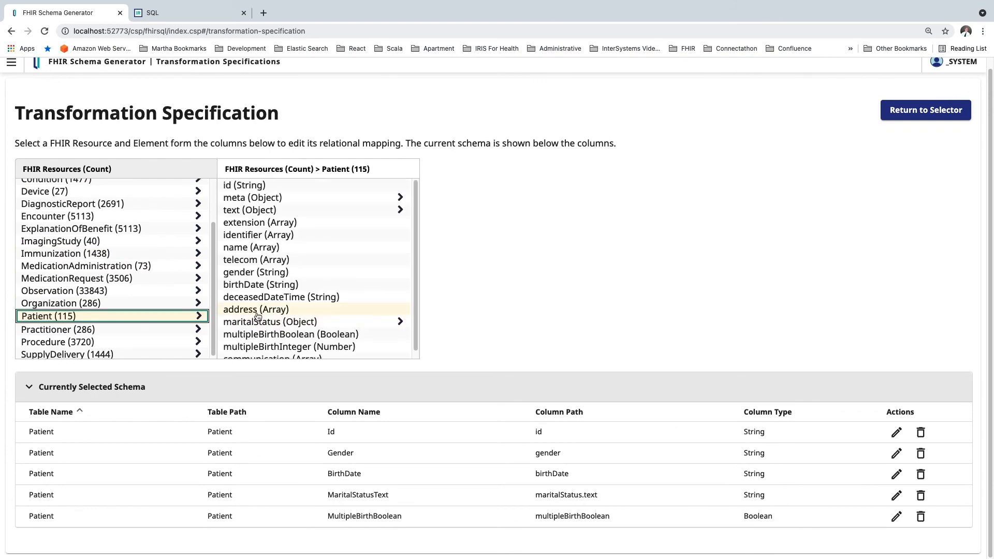
Include the Patient address element in the schema as a child table named Address.
click(266, 309)
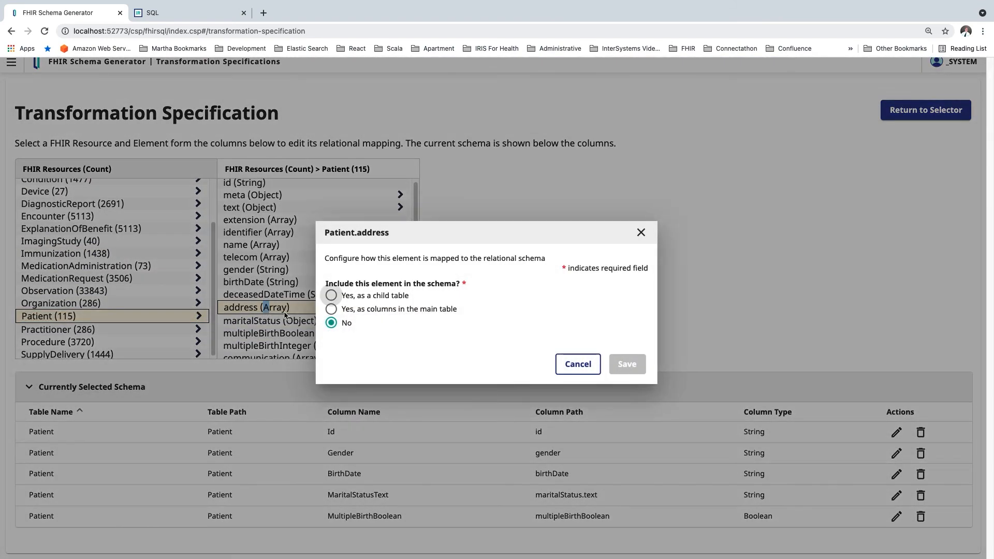
click(331, 296)
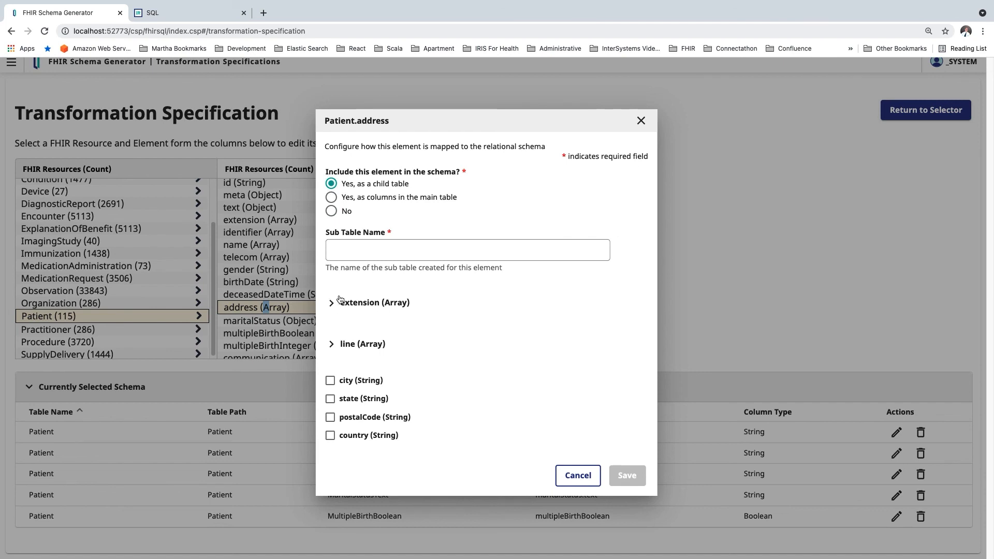
click(346, 252)
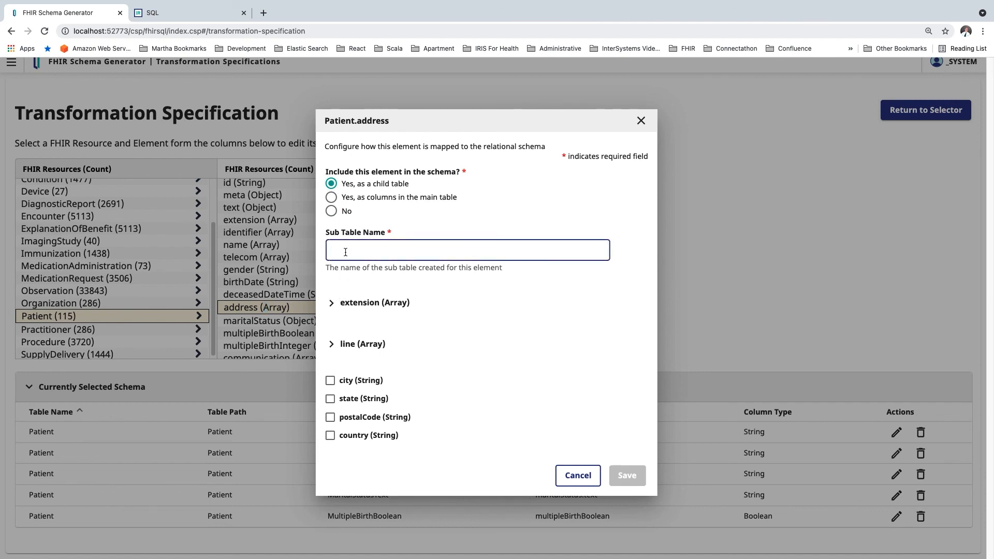
text(Ad)
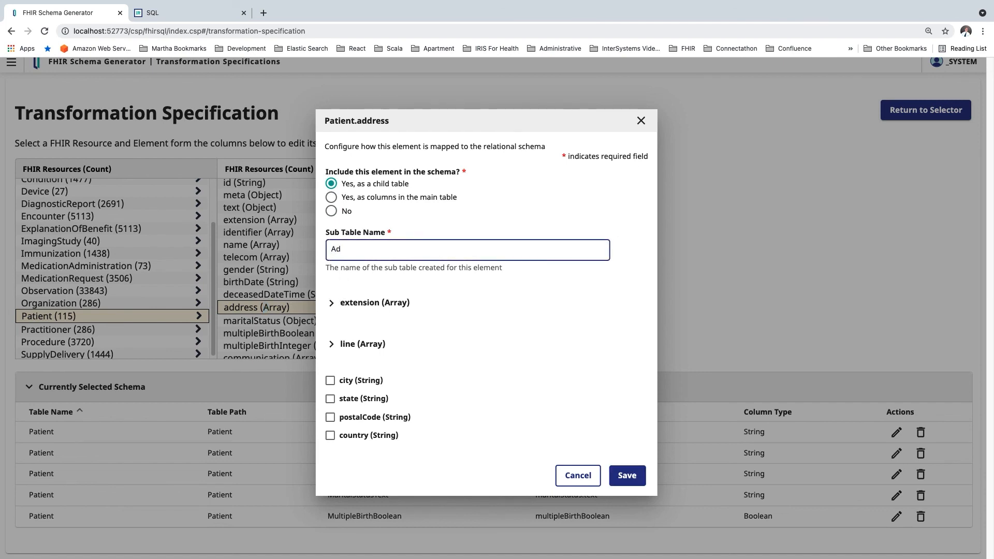
text(dress)
Include the address sub-elements city and state as columns named City and State.
click(330, 380)
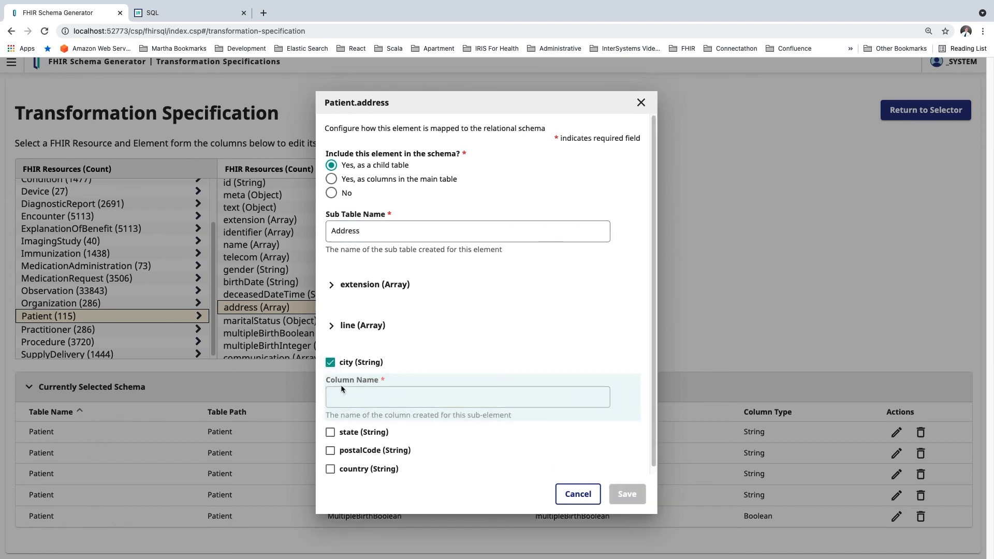
click(339, 397)
text(City)
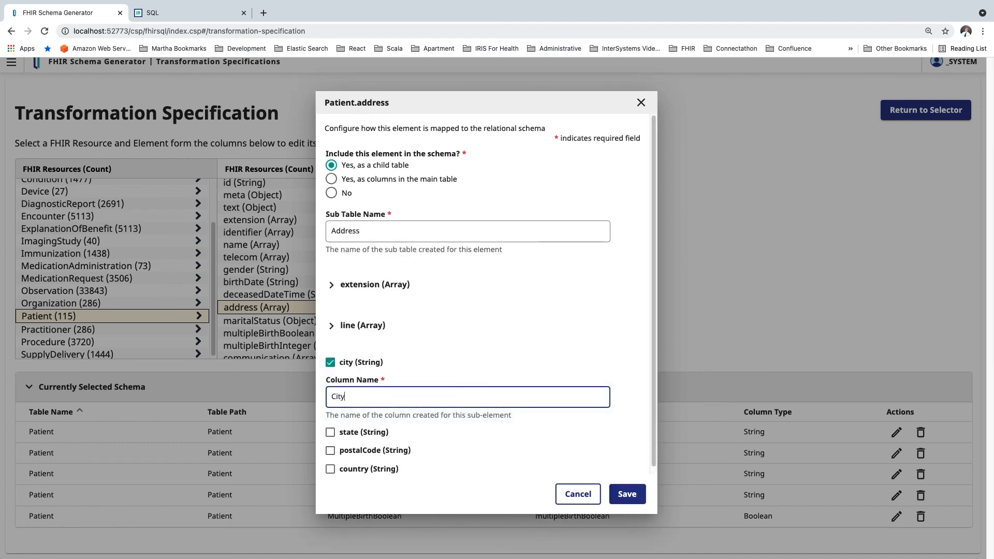
click(330, 433)
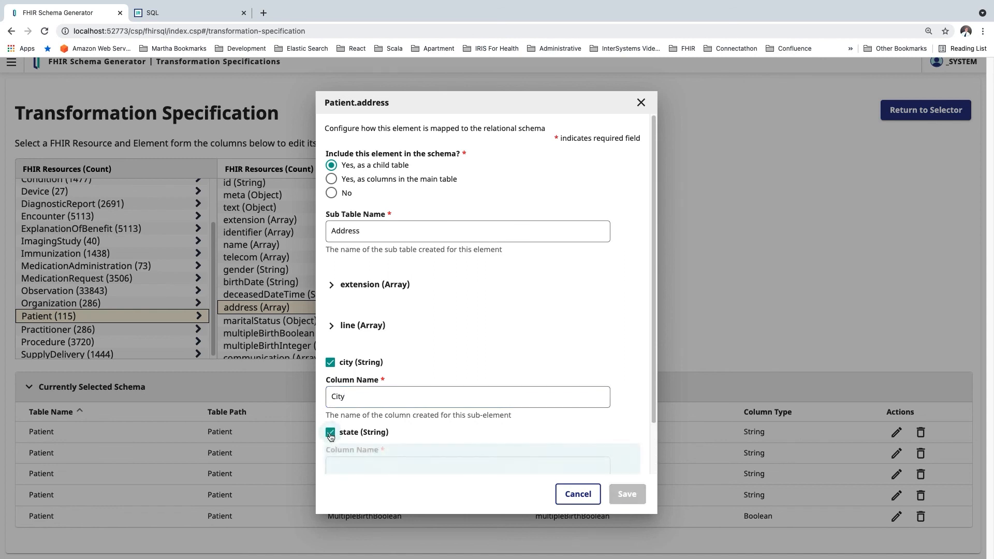
click(358, 465)
text(State)
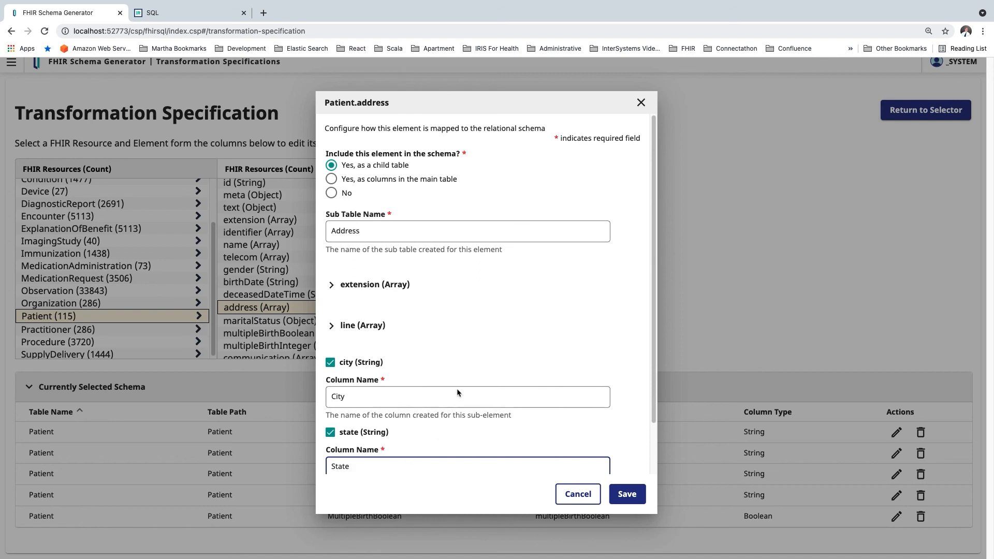
Include the address sub-element country as a column named Country and save the address mapping.
scroll(458, 387, down, 2)
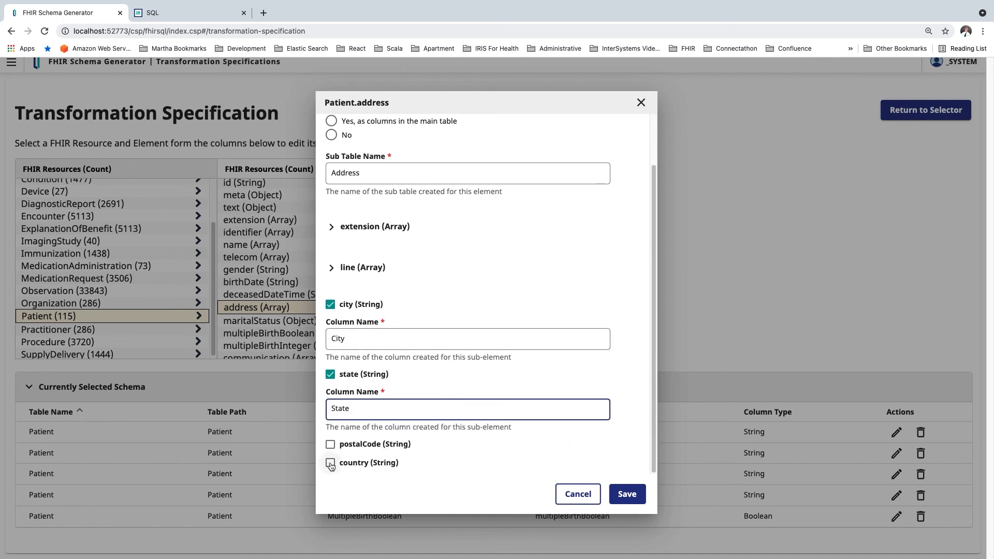
click(331, 462)
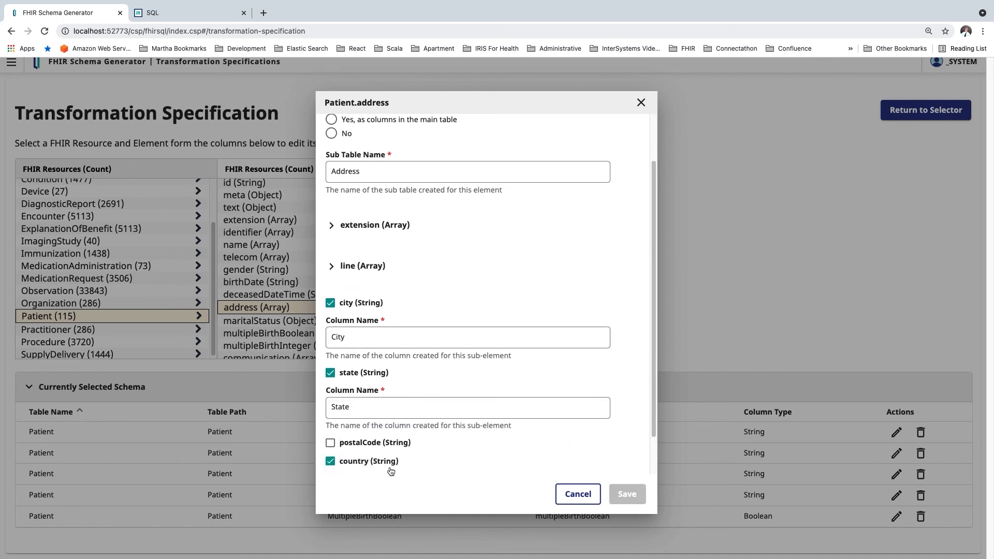
scroll(392, 471, down, 1)
click(360, 457)
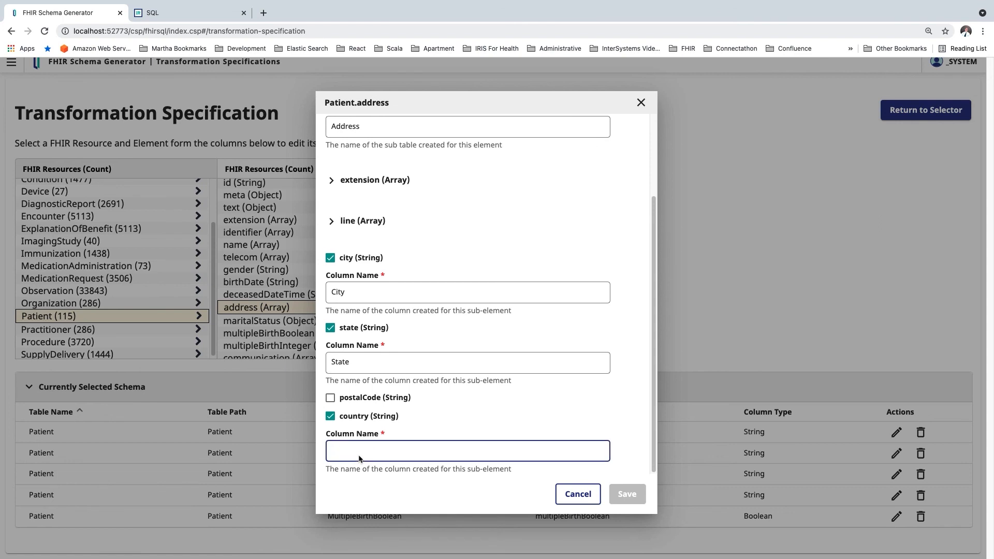
text(Country)
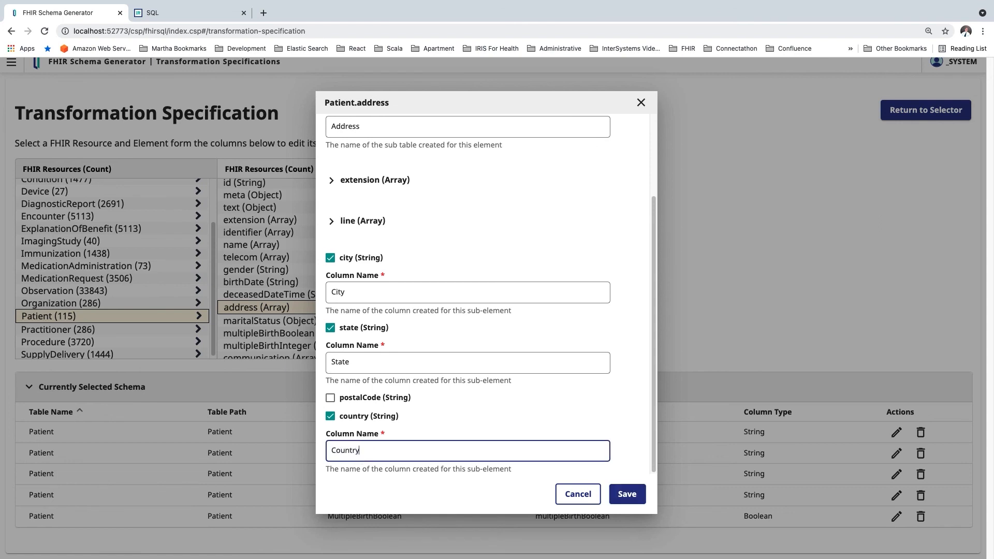
click(626, 494)
scroll(611, 468, up, 1)
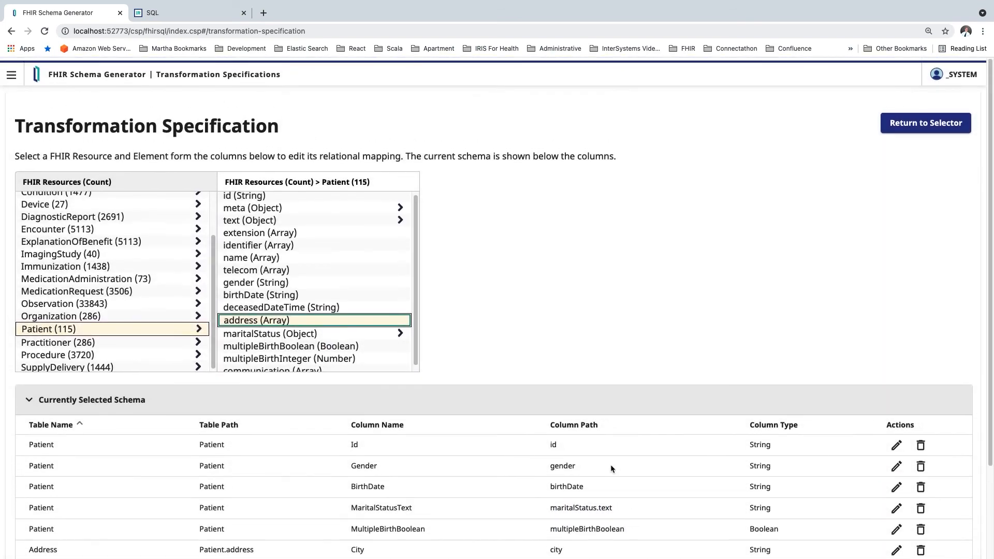
Return to the generator's home page and update the fhirsql2 data projection to the current transformation specification.
click(12, 71)
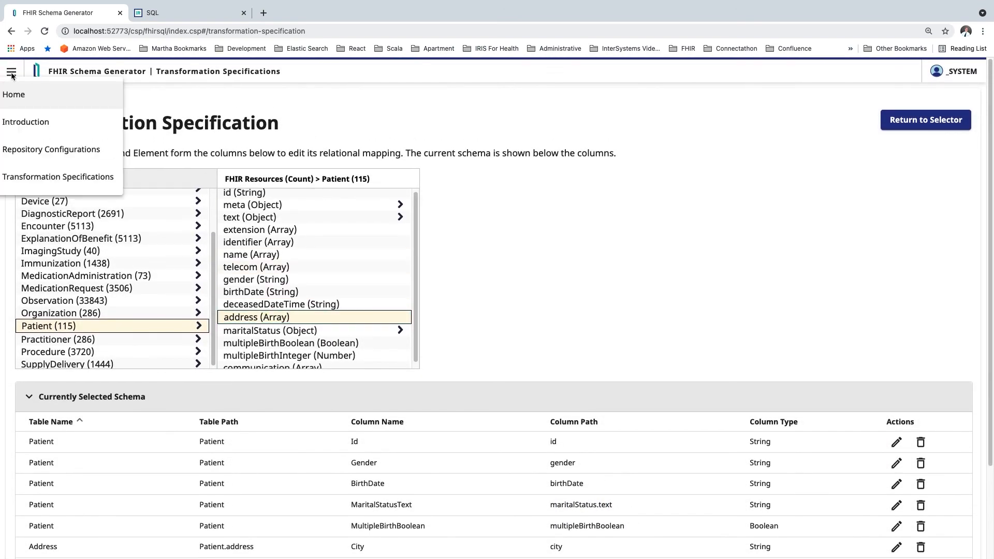
click(20, 98)
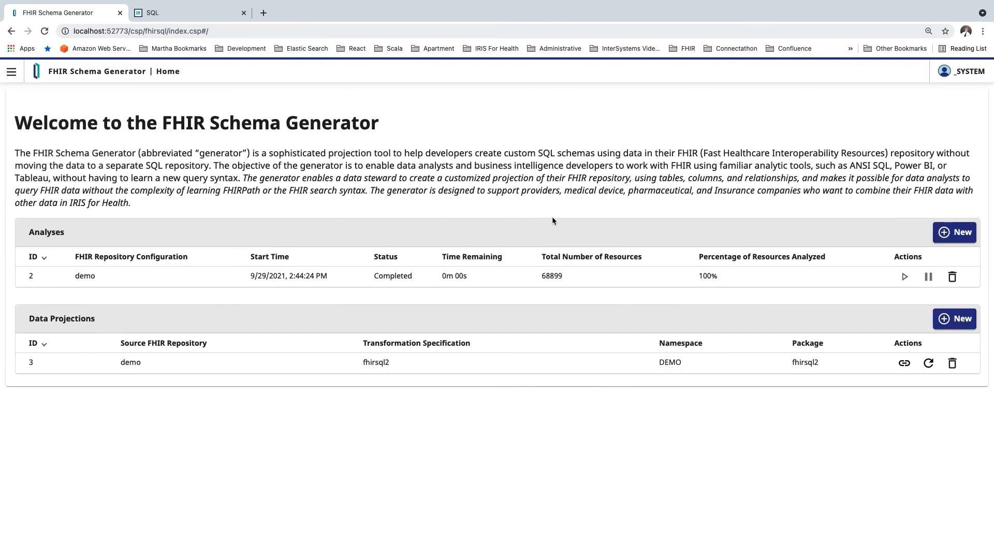
click(929, 363)
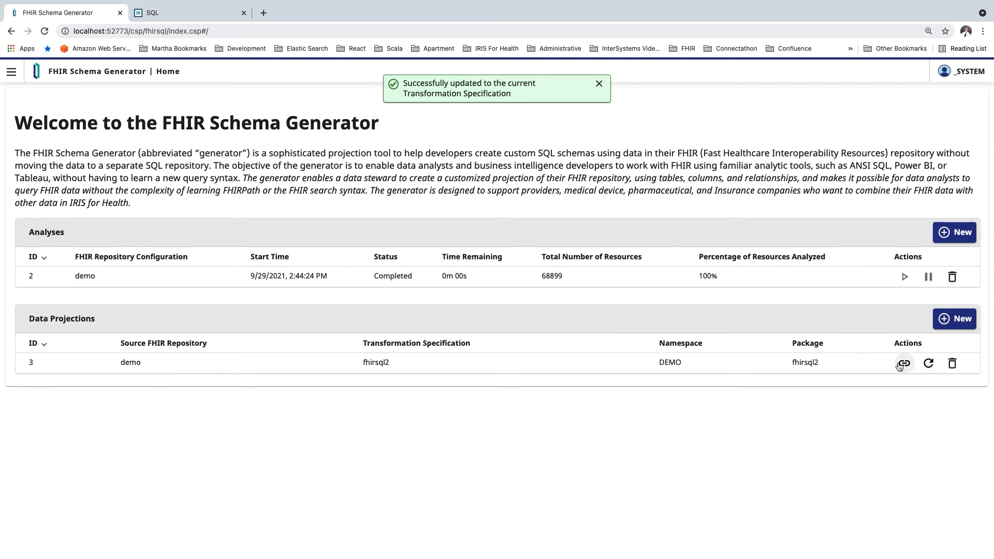
Open the fhirsql2 projection in the Management Portal's SQL page, then query all columns of the fhirsql2.Address table and review the rows.
click(904, 364)
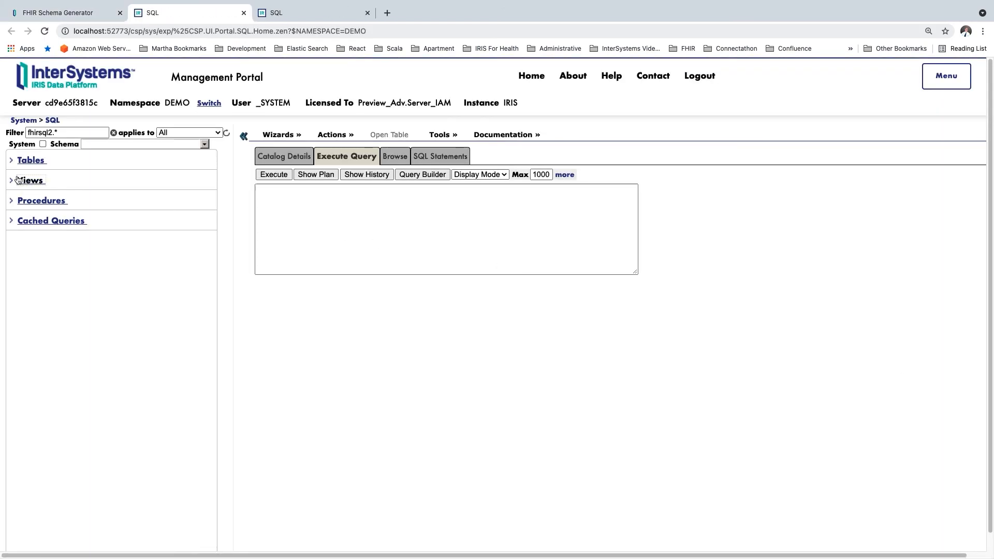
click(11, 162)
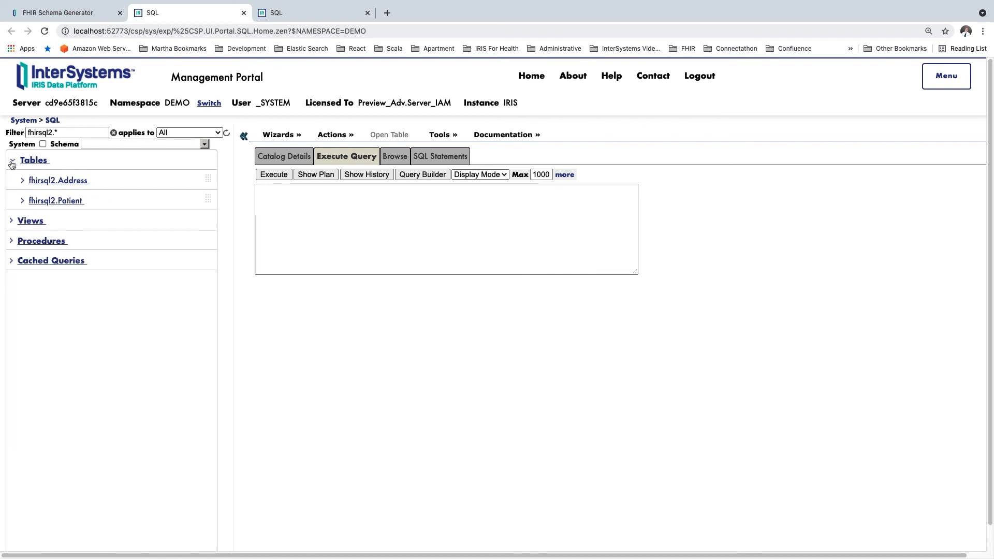
drag(58, 180, 359, 212)
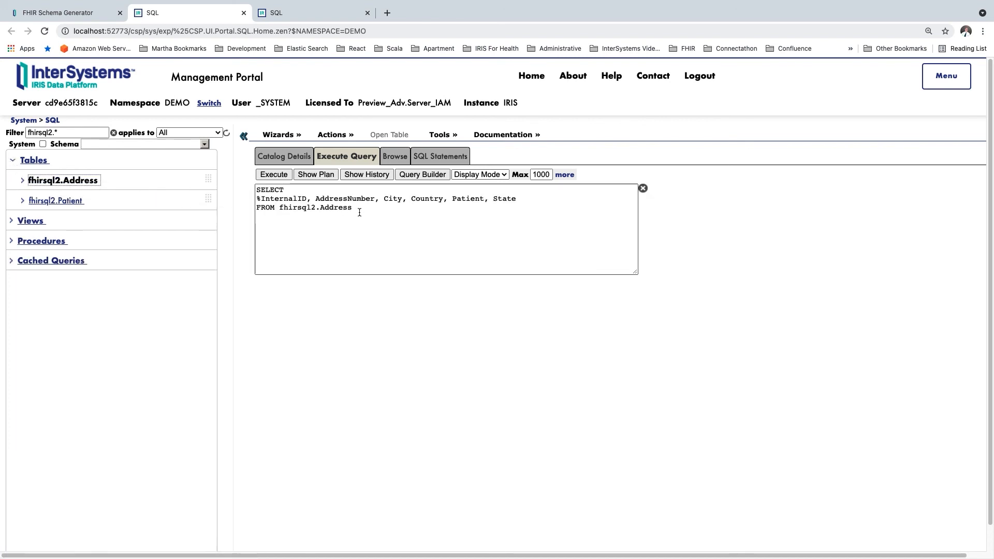
click(269, 178)
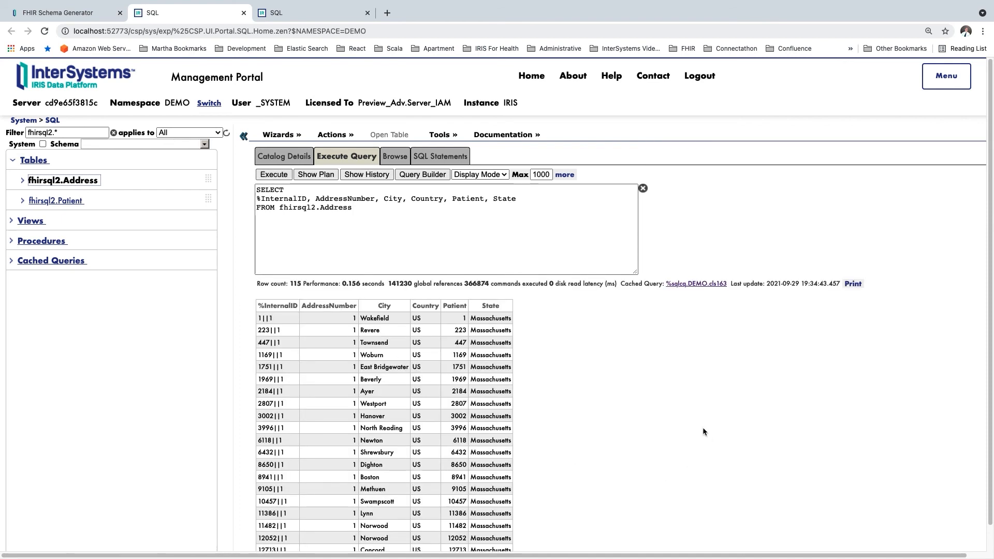
scroll(641, 416, down, 5)
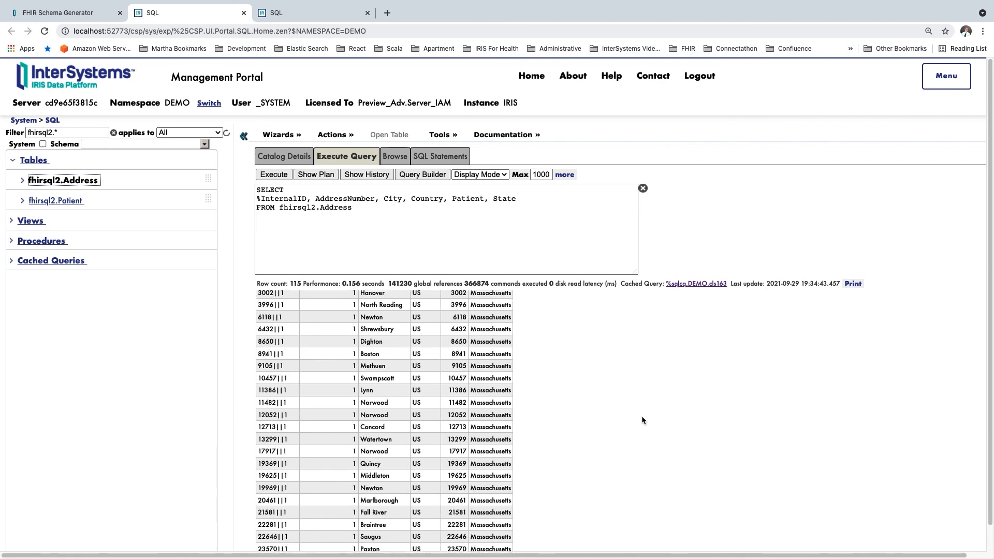
scroll(642, 419, down, 1)
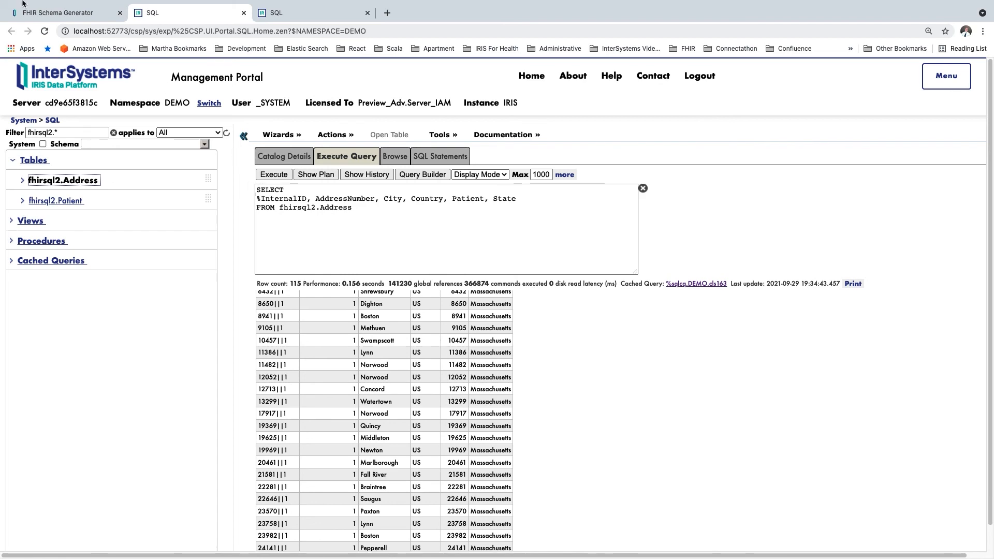
mouse_move(37, 4)
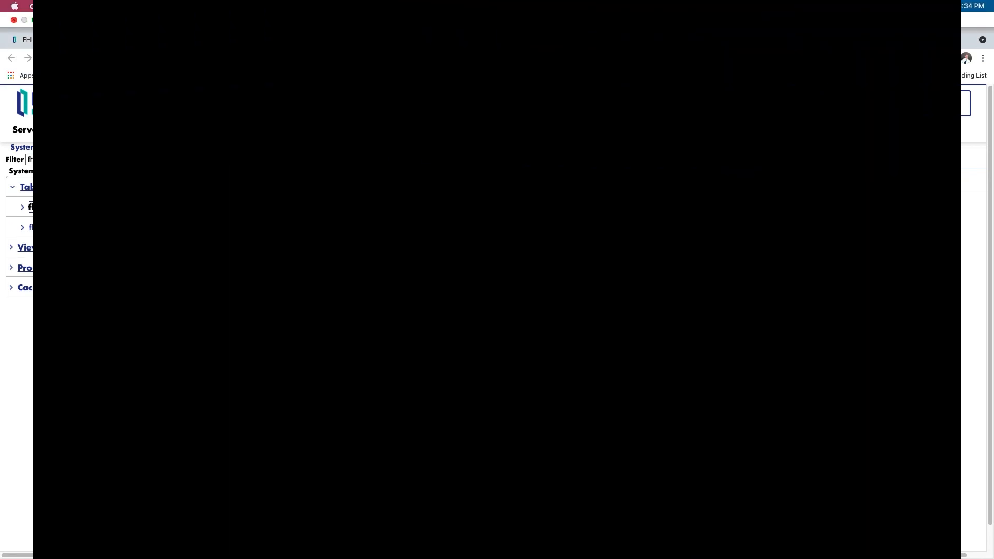